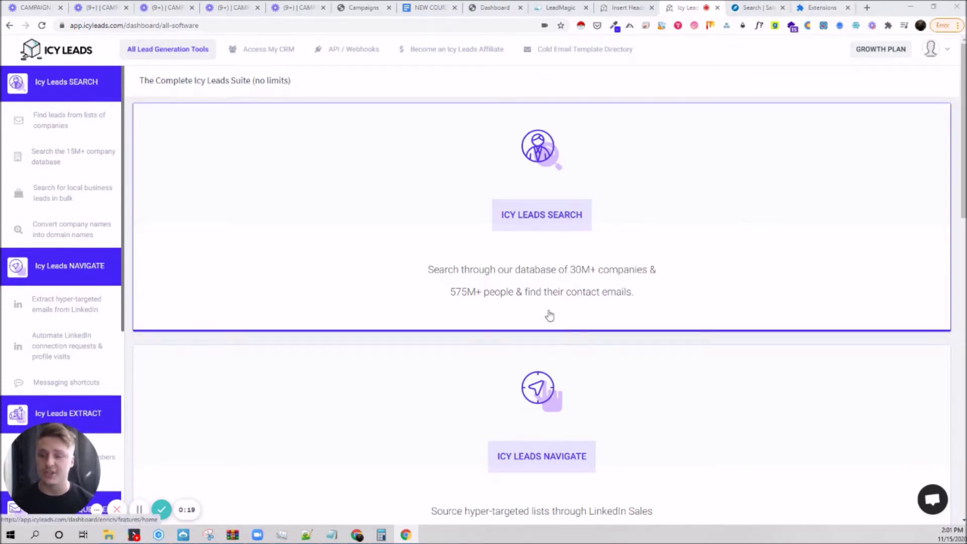
# - Open the Icy Leads page for extracting hyper-targeted emails from LinkedIn and download the Chrome extension
pyautogui.click(93, 315)
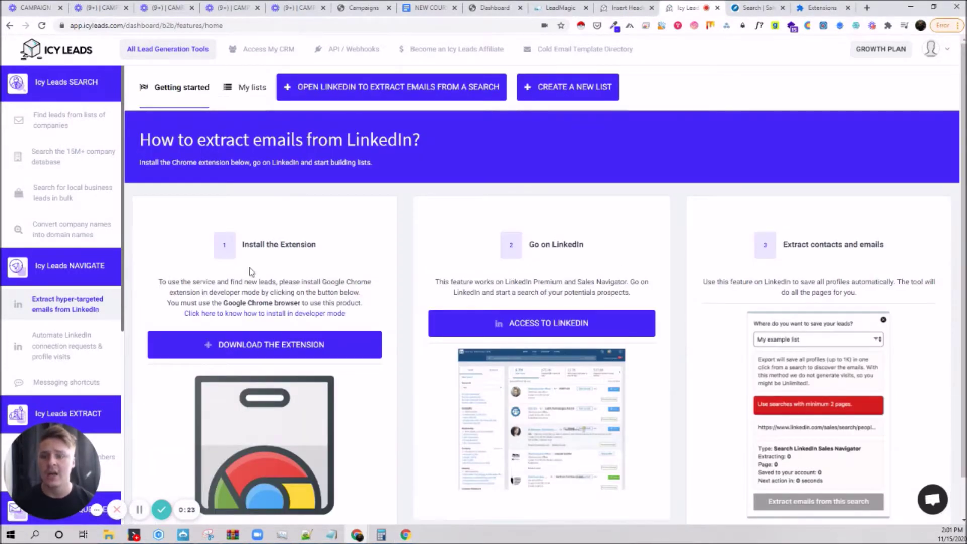
pyautogui.scroll(-1, 262, 267)
pyautogui.click(927, 51)
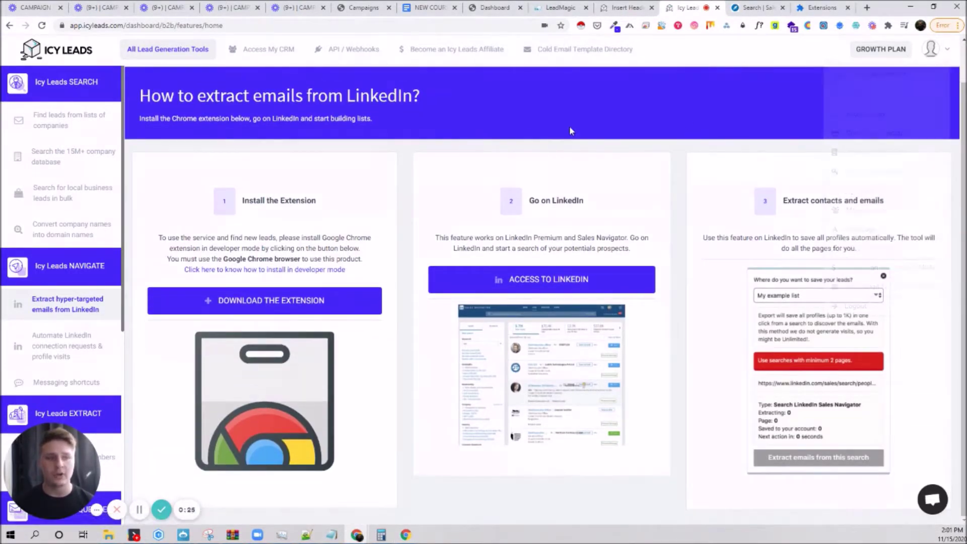
pyautogui.click(308, 303)
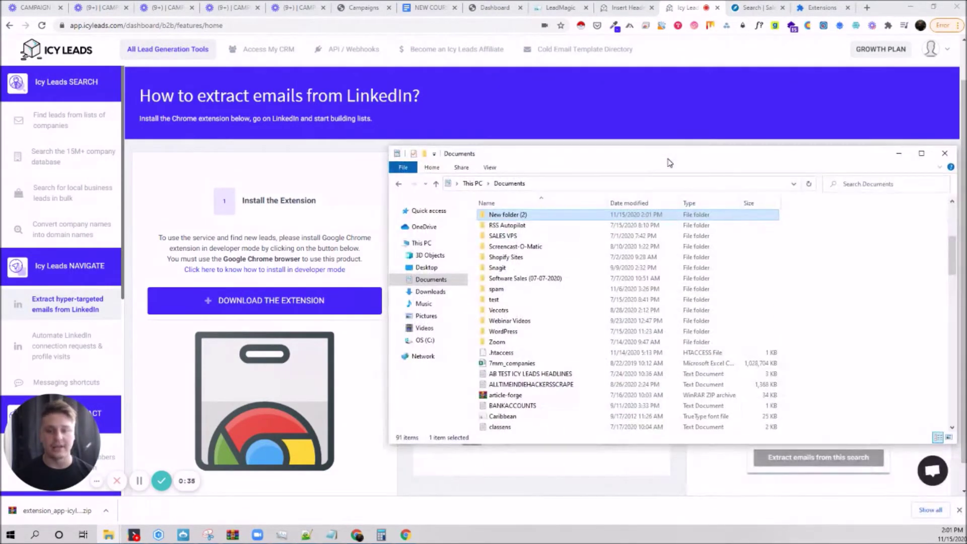
# - Rename the new folder in Documents as Icy Leads Extension, open it, and get its window out of the way
pyautogui.rightClick(515, 216)
pyautogui.click(564, 443)
pyautogui.write('Icy Leads Extension')
pyautogui.press('Return')
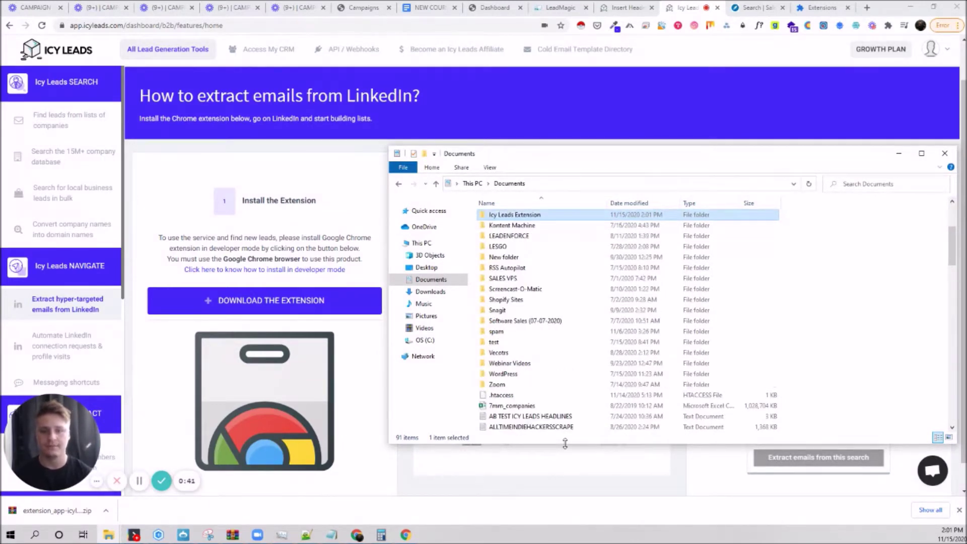
pyautogui.press('Return')
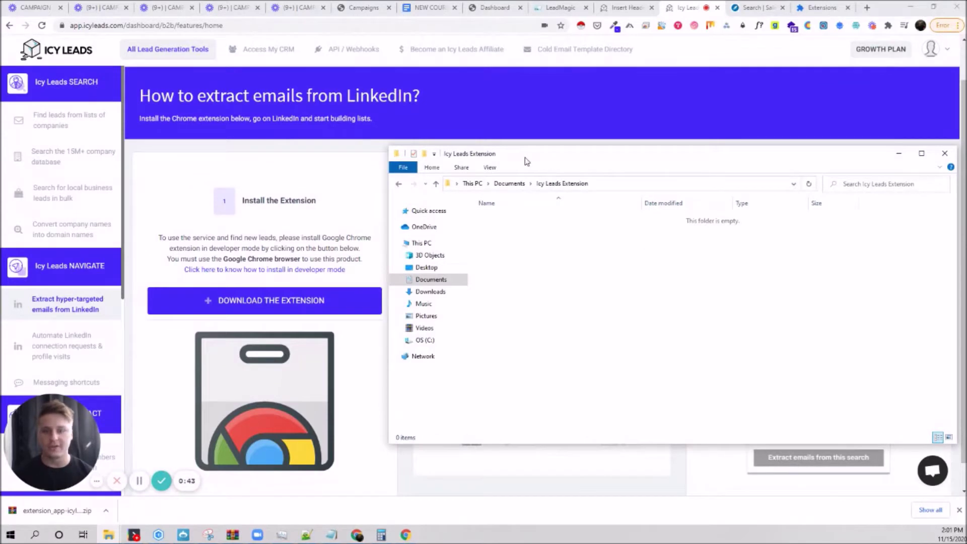
pyautogui.click(898, 153)
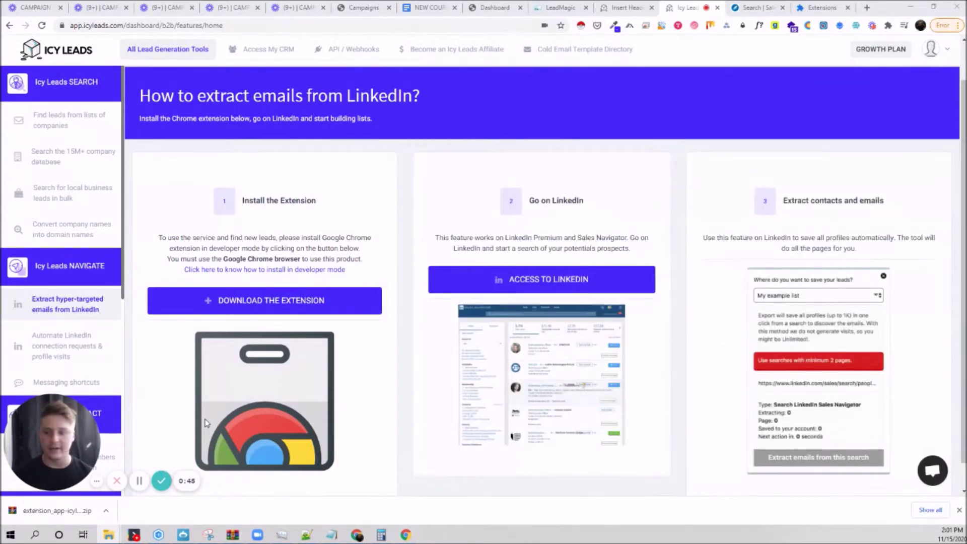
# - Extract the downloaded extension zip inside the Icy Leads Extension folder and delete the archive, keeping only the extracted files
pyautogui.click(33, 511)
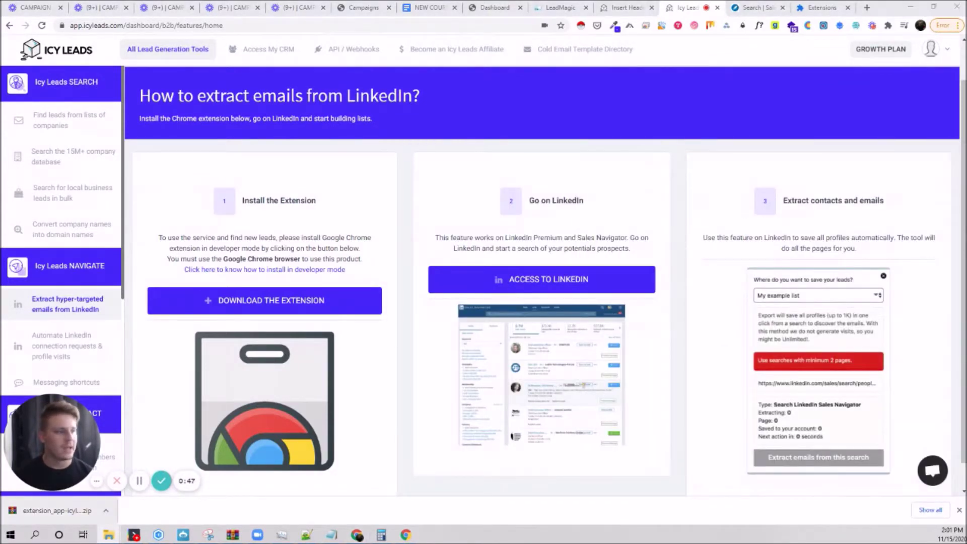
pyautogui.moveTo(427, 136); pyautogui.dragTo(391, 135)
pyautogui.rightClick(373, 196)
pyautogui.click(400, 249)
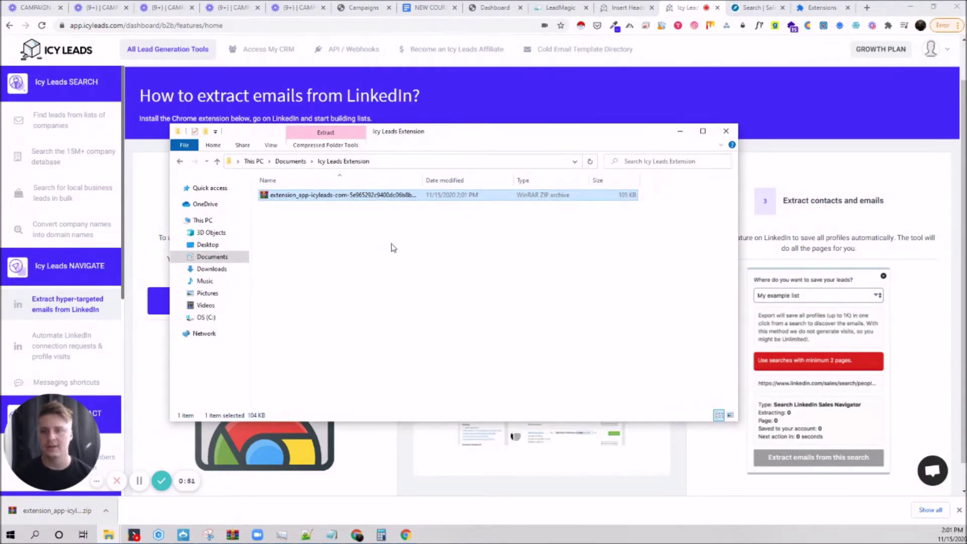
pyautogui.press('Delete')
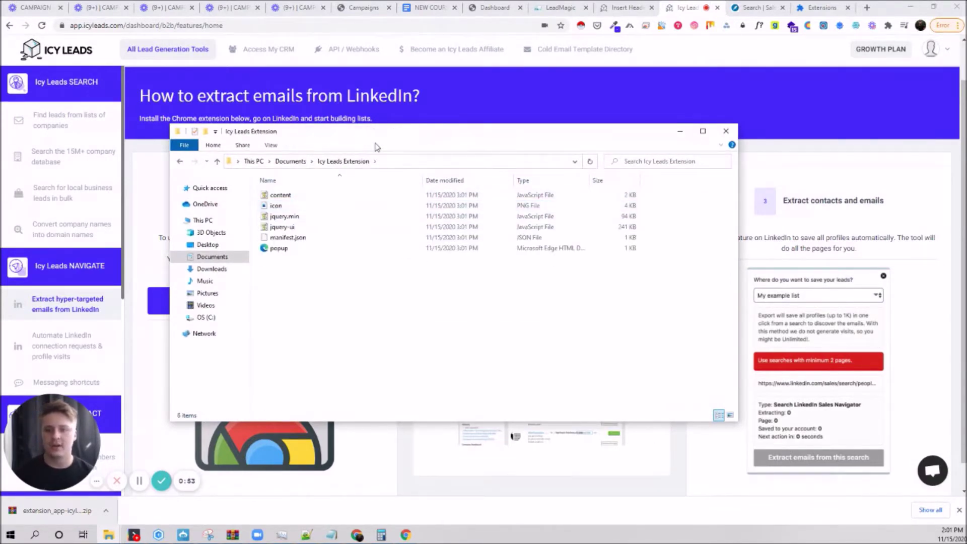
pyautogui.moveTo(375, 133); pyautogui.dragTo(517, 177)
pyautogui.moveTo(503, 324); pyautogui.dragTo(443, 205)
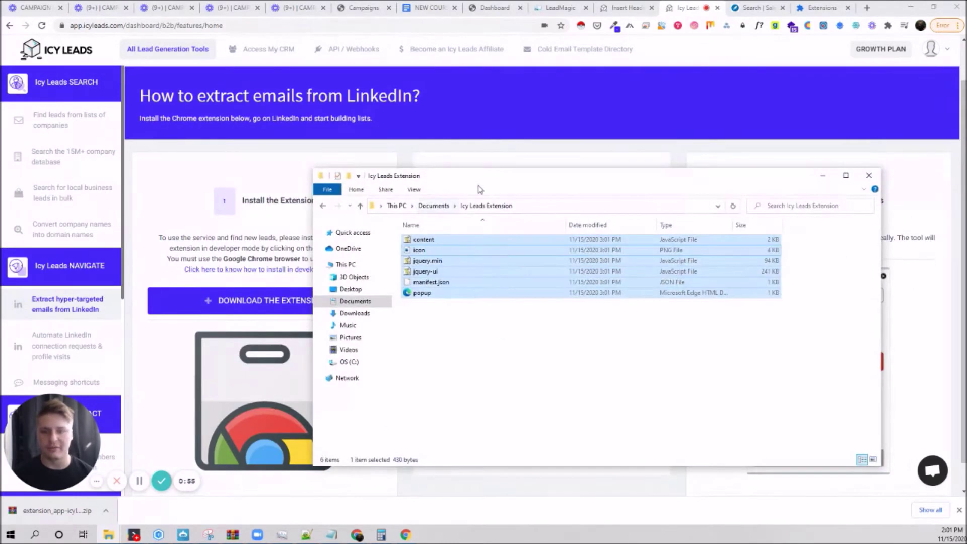
pyautogui.click(579, 146)
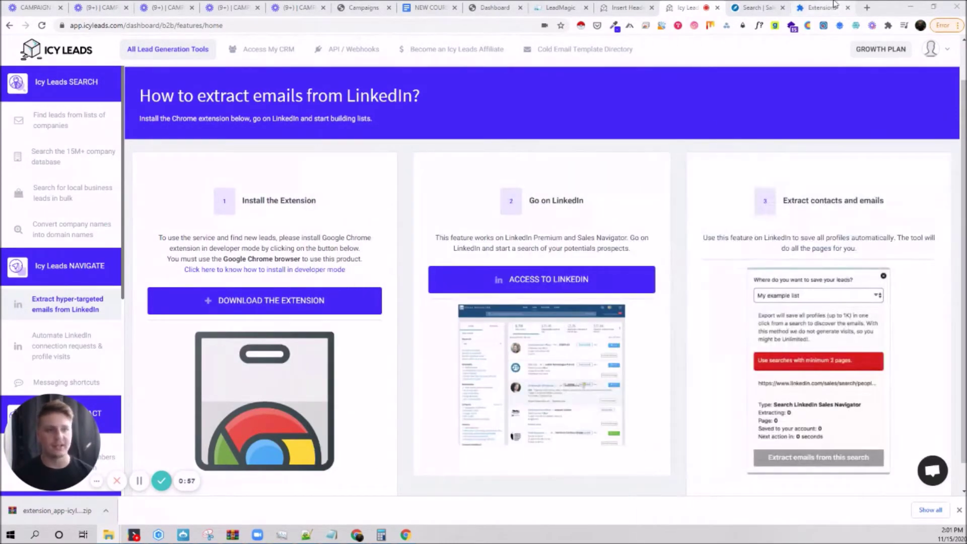
# - Open the browser's extension management page
pyautogui.click(887, 25)
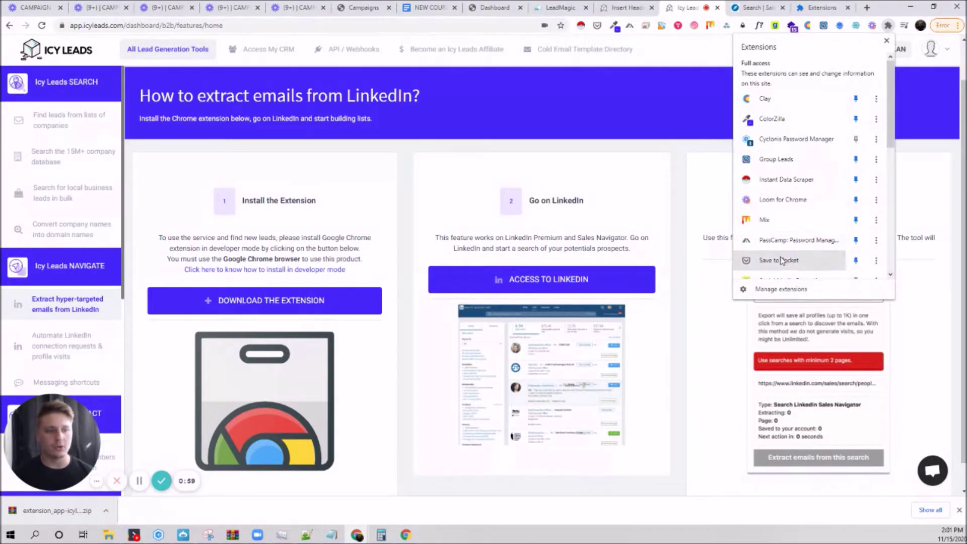
pyautogui.scroll(-3, 781, 260)
pyautogui.click(781, 288)
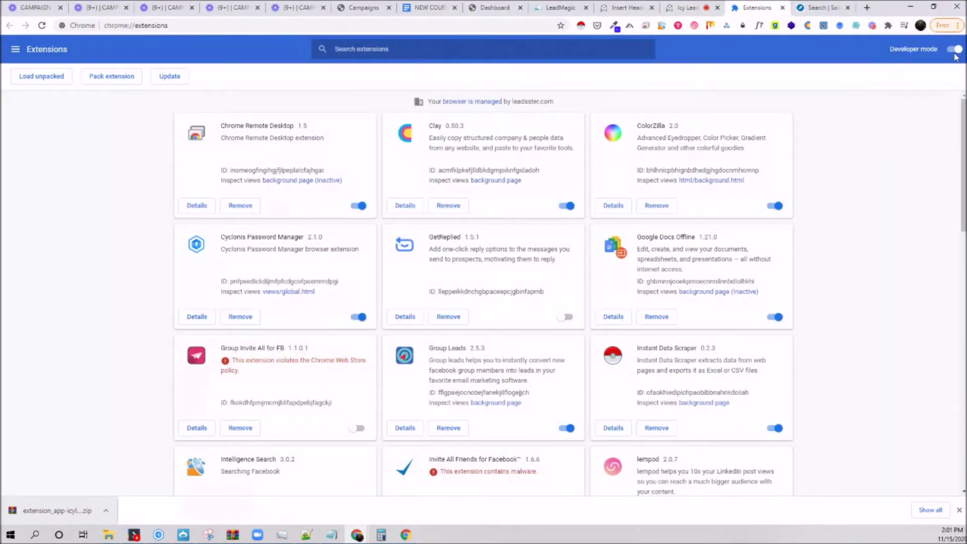
# - Load the Icy Leads Extension folder from Documents as an unpacked extension
pyautogui.click(41, 80)
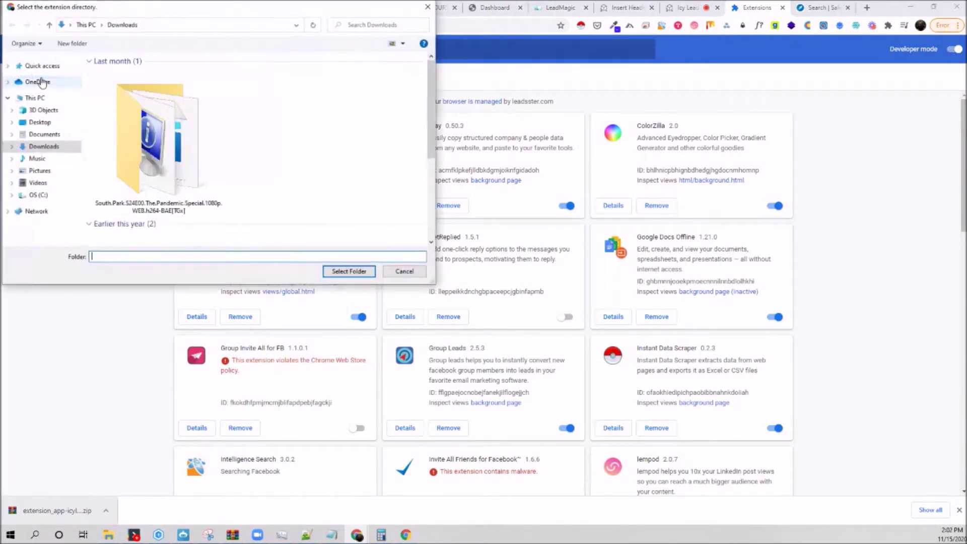
pyautogui.click(39, 135)
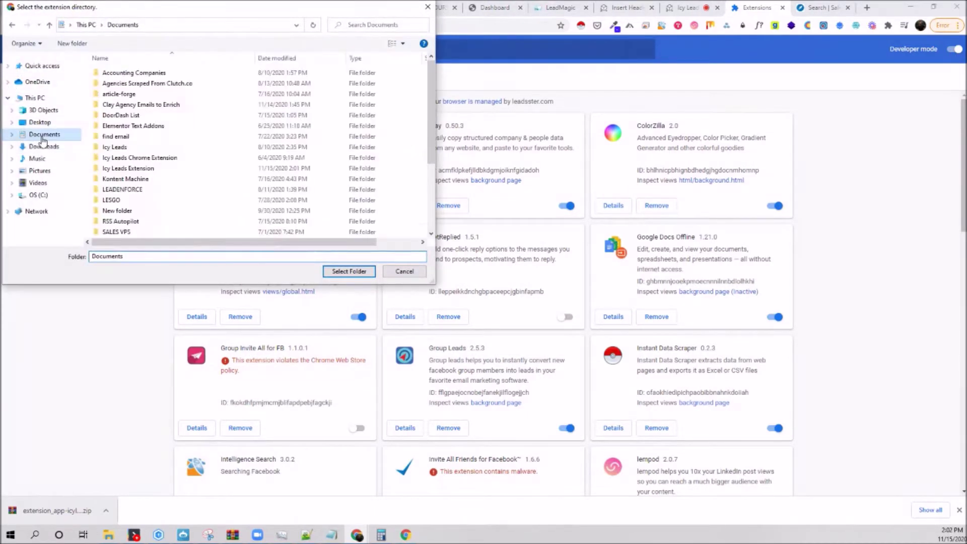
pyautogui.scroll(-2, 155, 94)
pyautogui.doubleClick(128, 72)
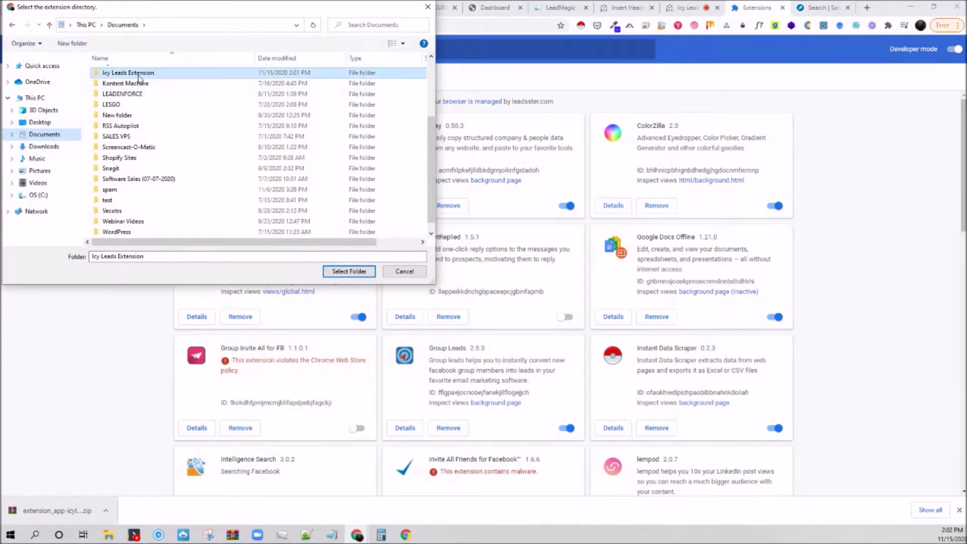
pyautogui.click(12, 24)
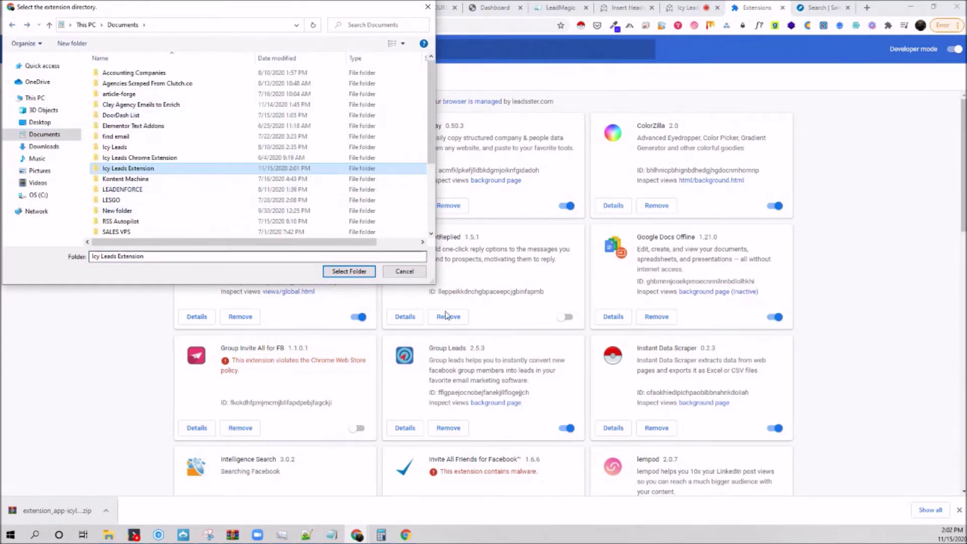
pyautogui.click(336, 271)
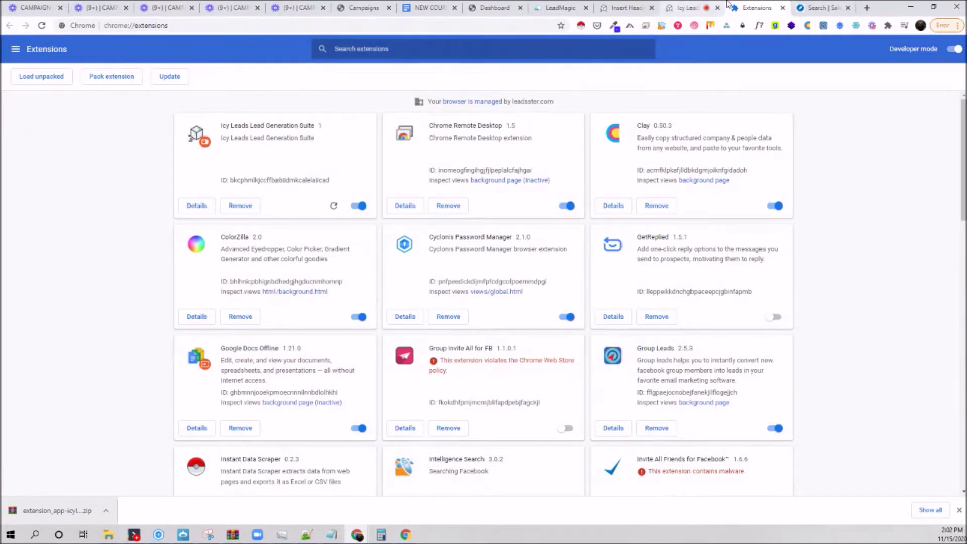
# - Reorder the browser tabs so Extensions comes last, and return to the Sales Navigator search page
pyautogui.click(702, 7)
pyautogui.click(745, 7)
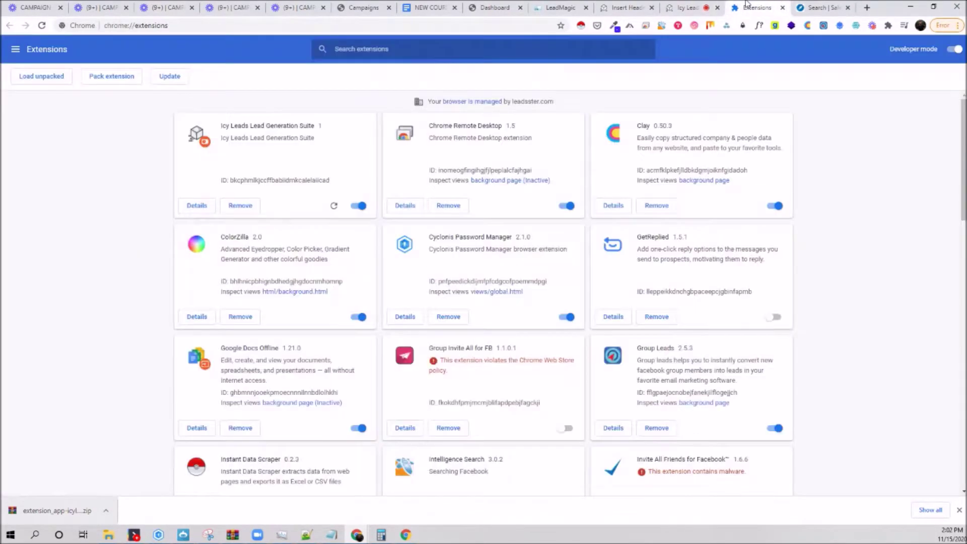
pyautogui.click(800, 6)
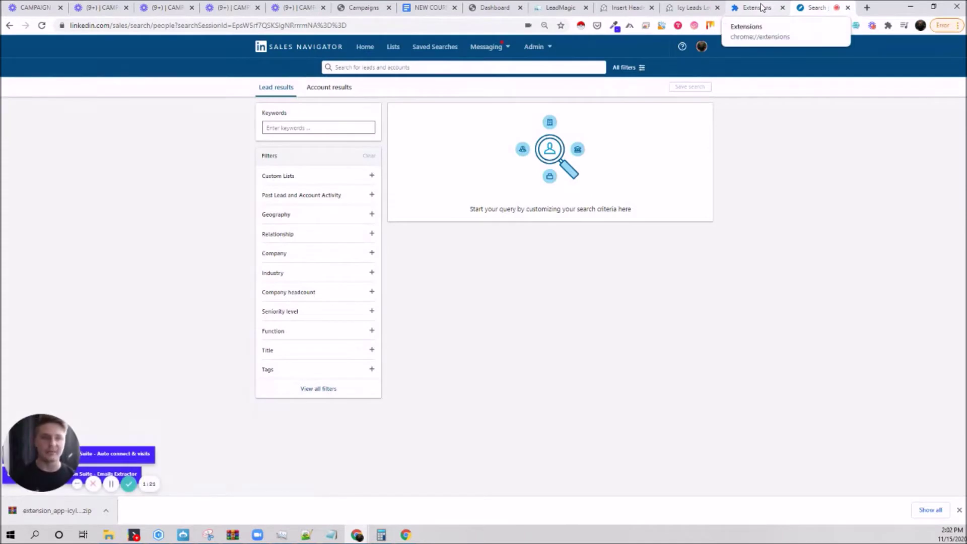
pyautogui.moveTo(755, 7); pyautogui.dragTo(823, 7)
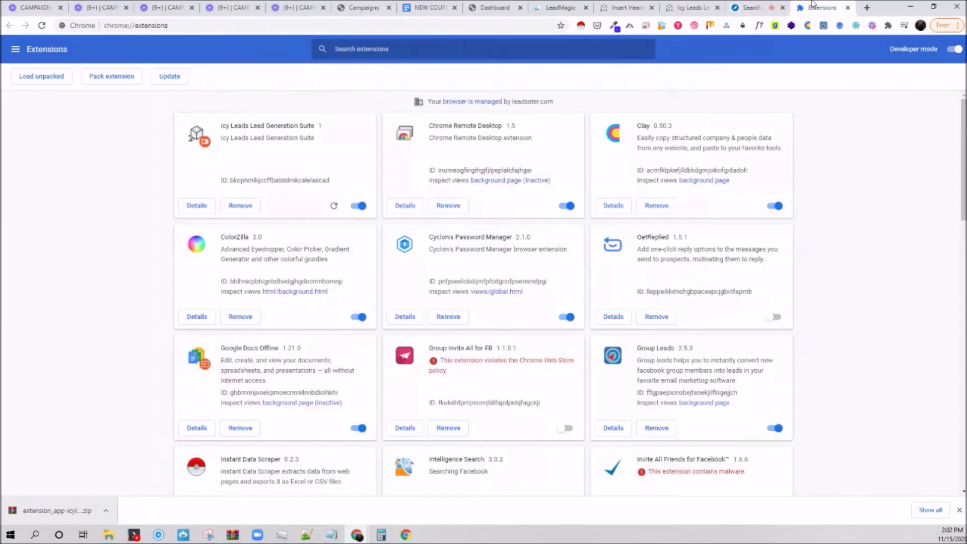
pyautogui.click(749, 6)
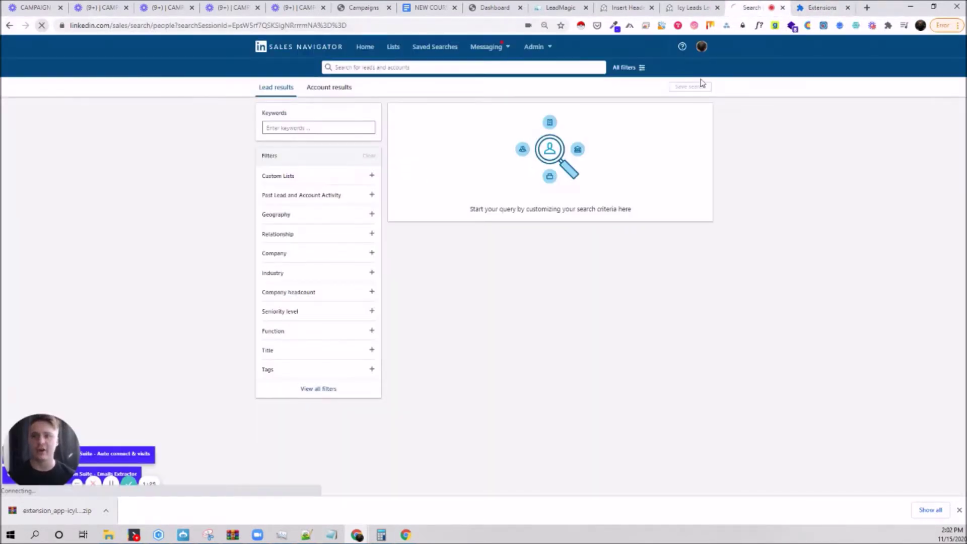
# - Pin the Icy Leads Lead Generation Suite extension to the browser toolbar
pyautogui.click(889, 26)
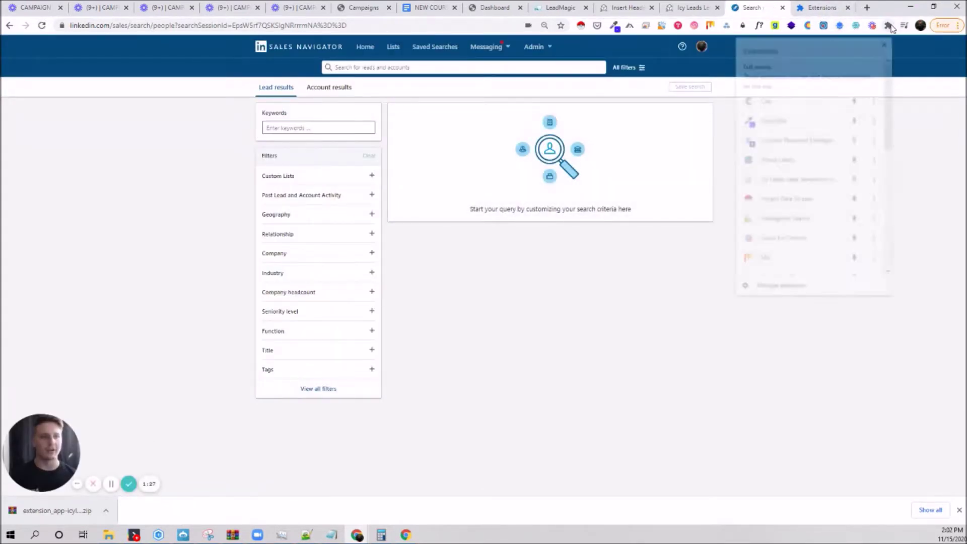
pyautogui.scroll(-2, 818, 209)
pyautogui.scroll(2, 856, 116)
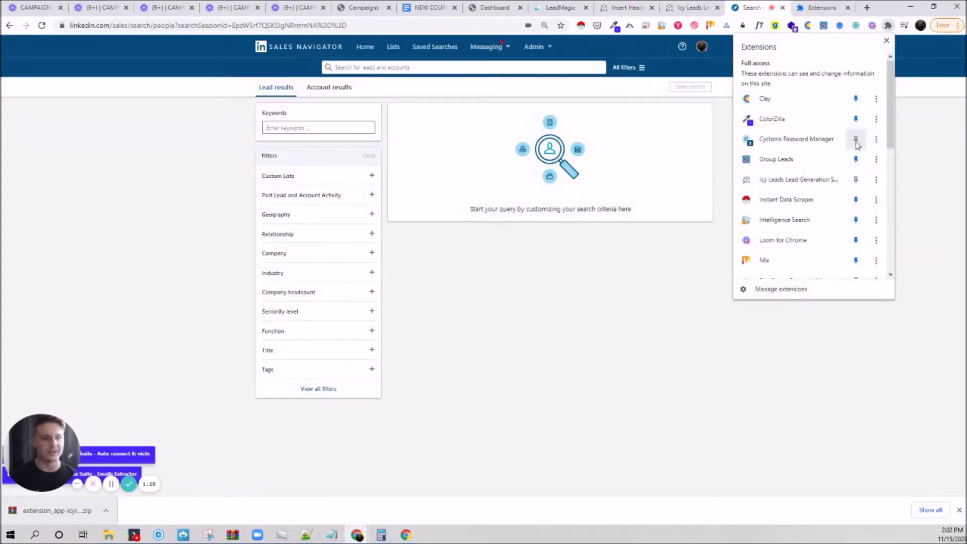
pyautogui.click(856, 179)
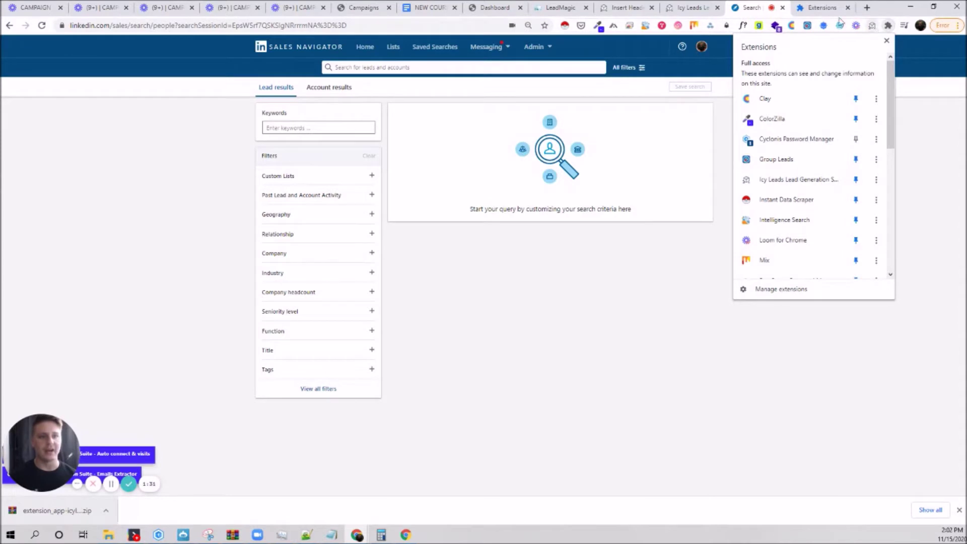
# - Close the Sales Navigator search tab and restore it to load the page fresh with the extension
pyautogui.click(782, 7)
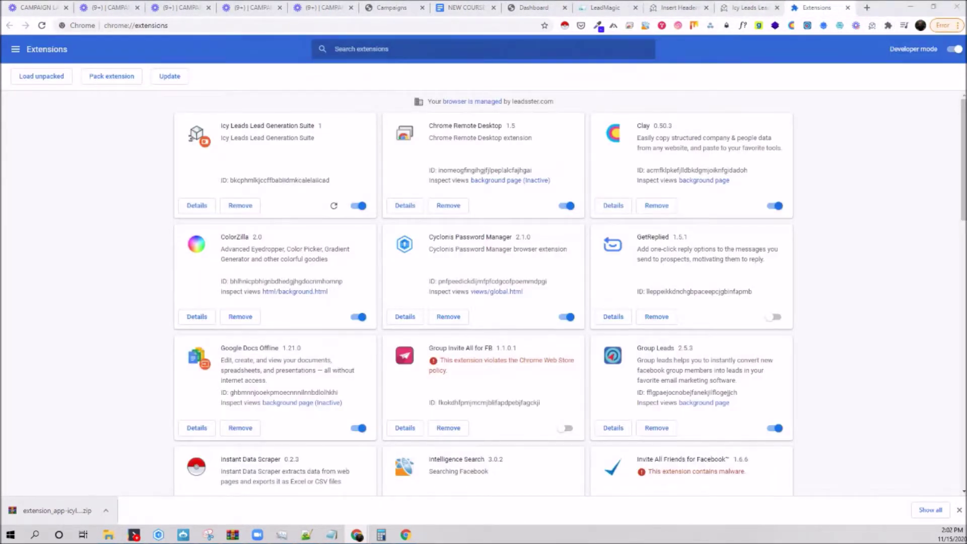
pyautogui.hotkey('ctrl', 'shift', 't')
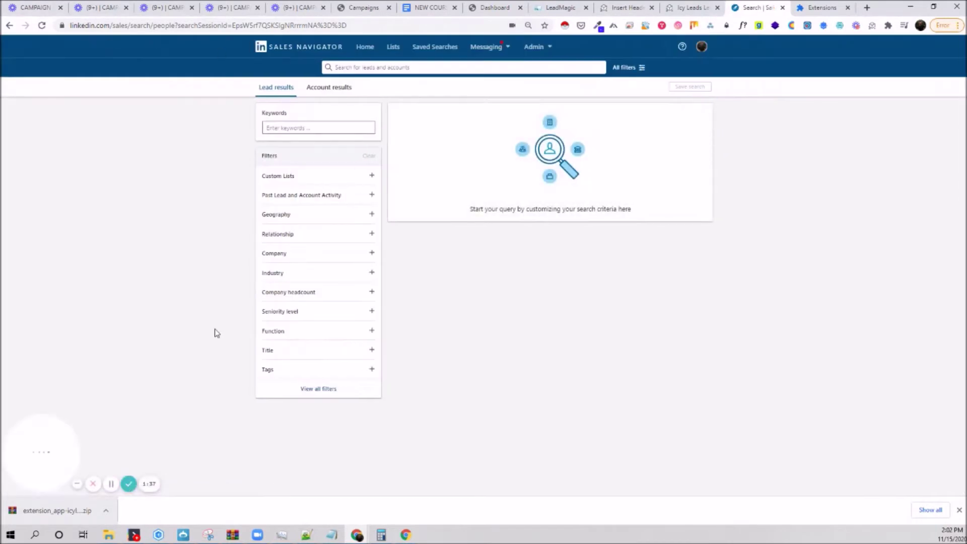
pyautogui.moveTo(20, 469)
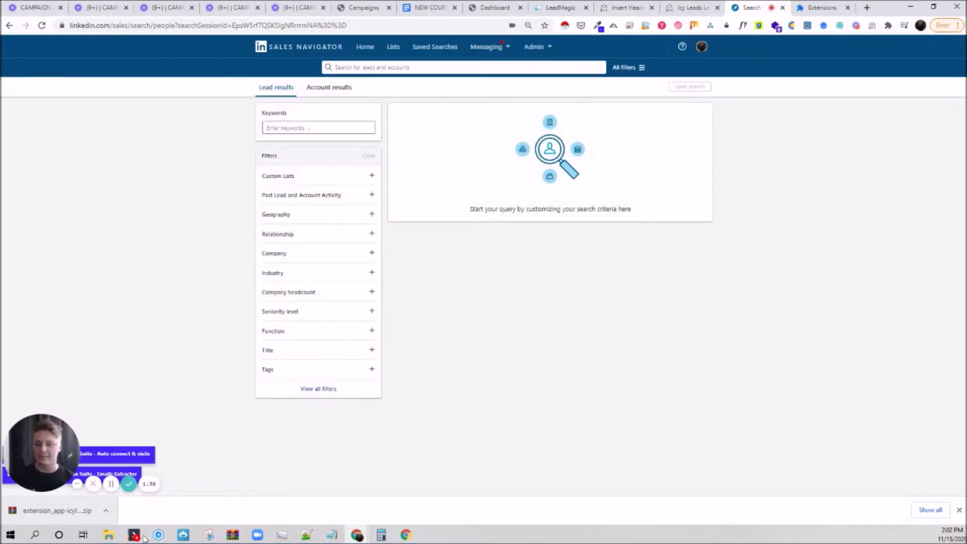
pyautogui.moveTo(43, 443); pyautogui.dragTo(48, 362)
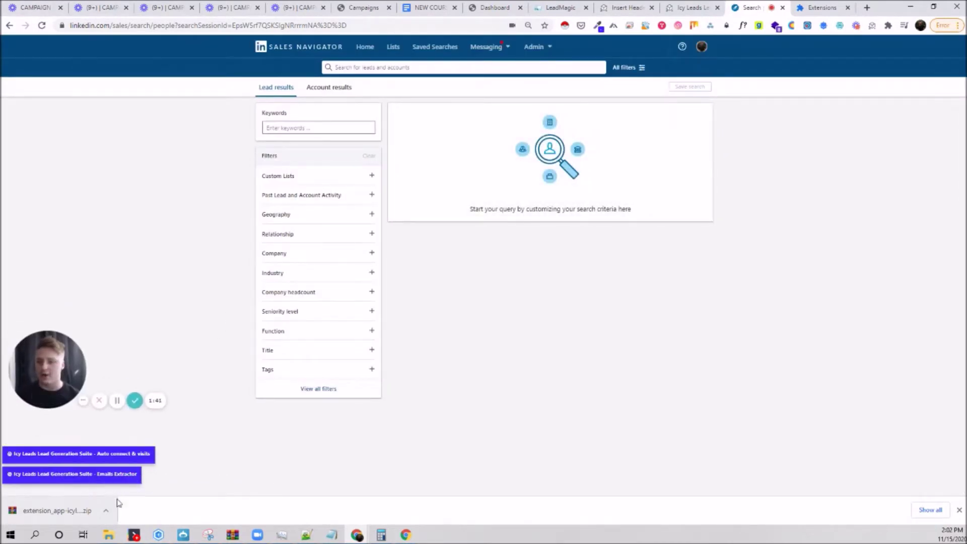
pyautogui.moveTo(37, 381); pyautogui.dragTo(37, 386)
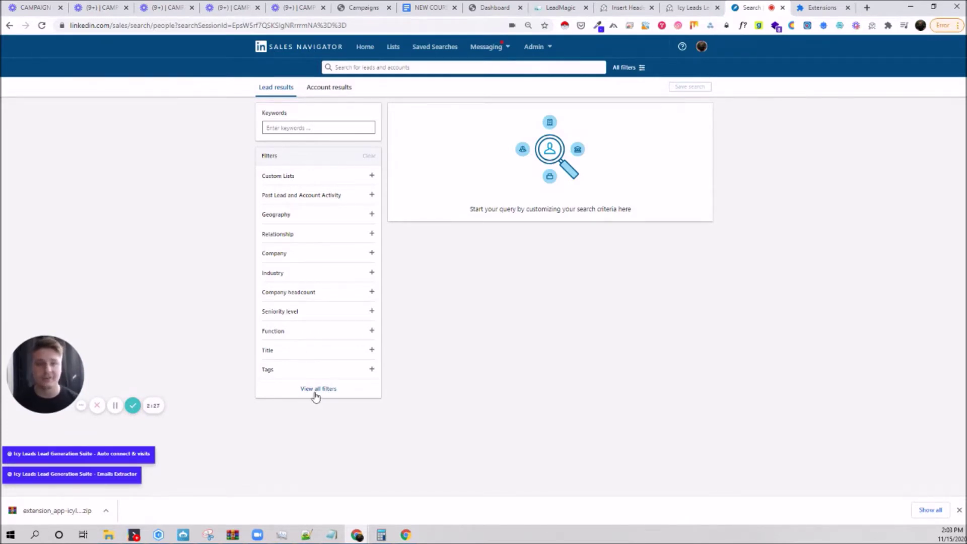
# - Open linkedin.com in a new tab and place that tab before the Extensions tab
pyautogui.click(867, 7)
pyautogui.write('linkedin.com')
pyautogui.press('Return')
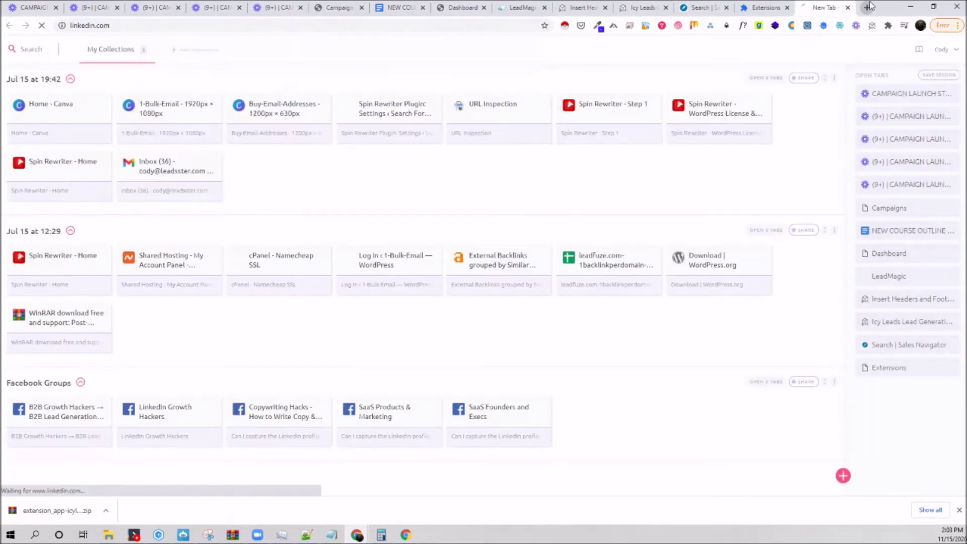
pyautogui.moveTo(830, 4); pyautogui.dragTo(766, 5)
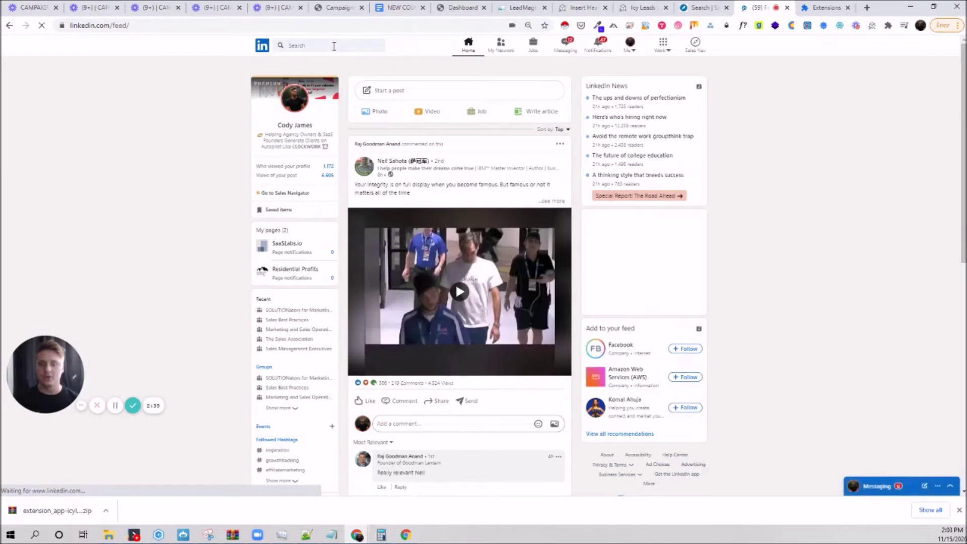
# - Search LinkedIn for "construction"
pyautogui.click(334, 45)
pyautogui.write('construc')
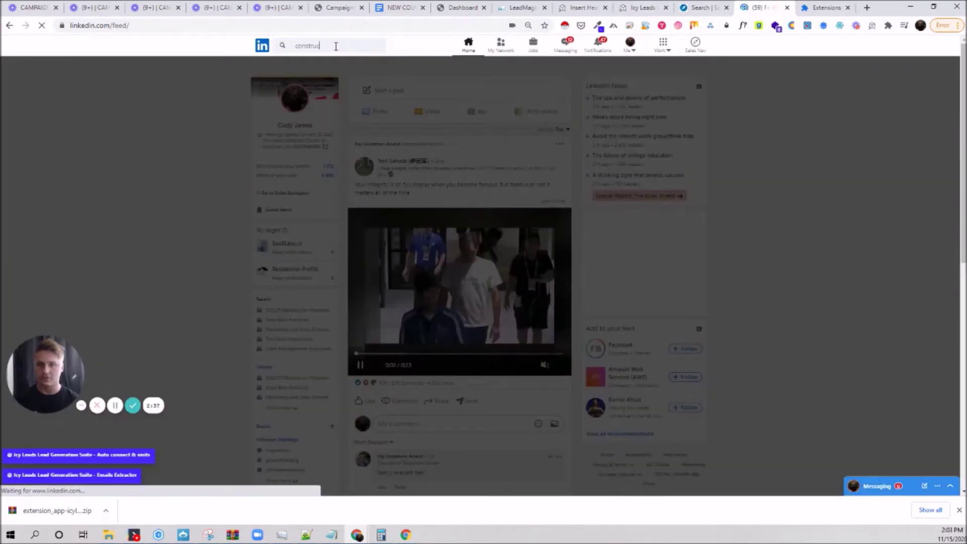
pyautogui.write('tion')
pyautogui.press('Return')
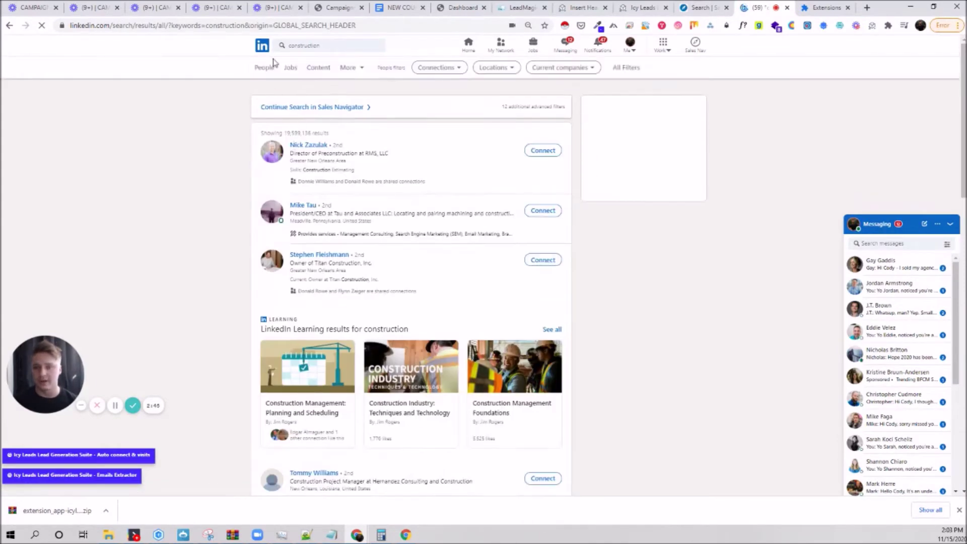
# - Narrow the LinkedIn construction results to groups and copy the name of the "Oil & Energy, Construction - HR & Recruitment" group
pyautogui.click(346, 68)
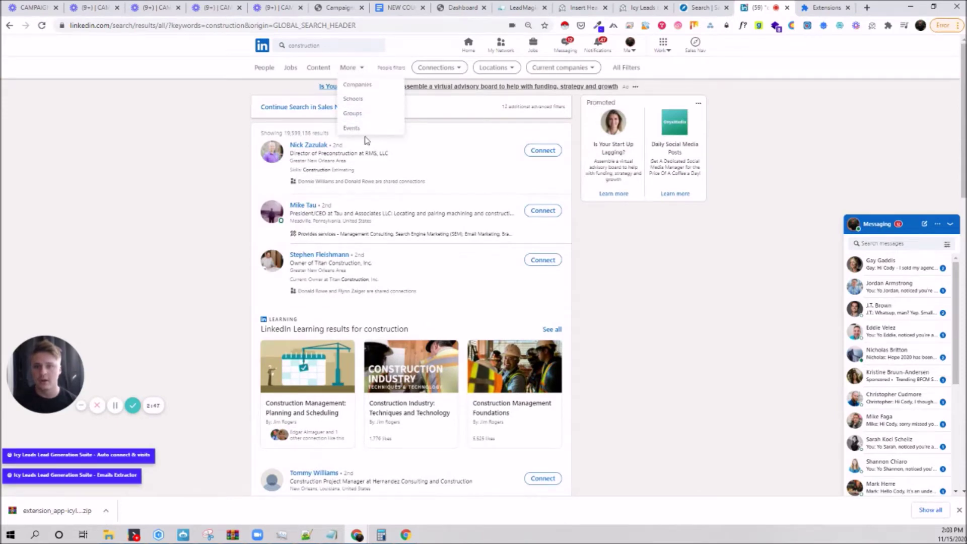
pyautogui.click(354, 113)
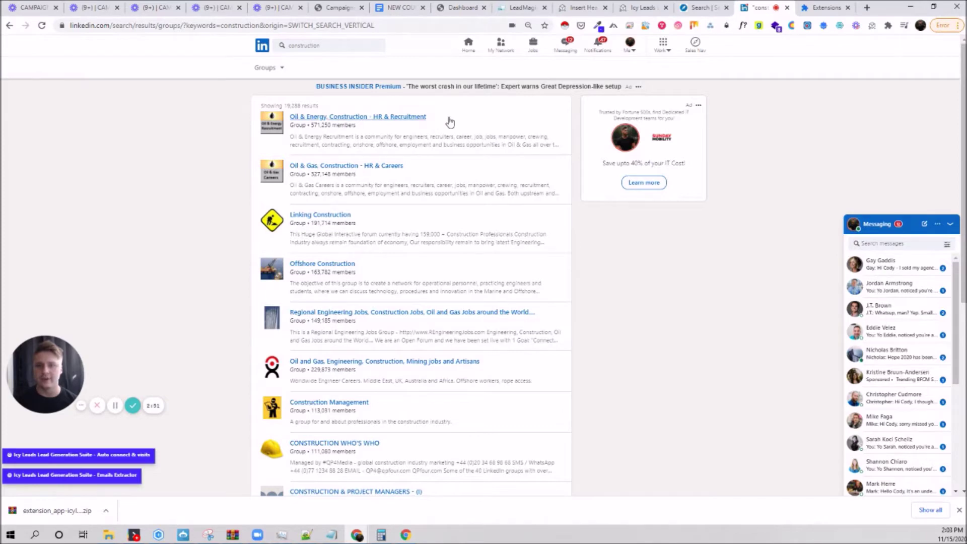
pyautogui.moveTo(286, 116); pyautogui.dragTo(426, 117)
pyautogui.hotkey('ctrl', 'c')
# - In the Sales Navigator lead search, add the group filter "Oil & Energy, Construction - HR & Recruitment" and run the search
pyautogui.hotkey('ctrl', 'shift', 'Tab')
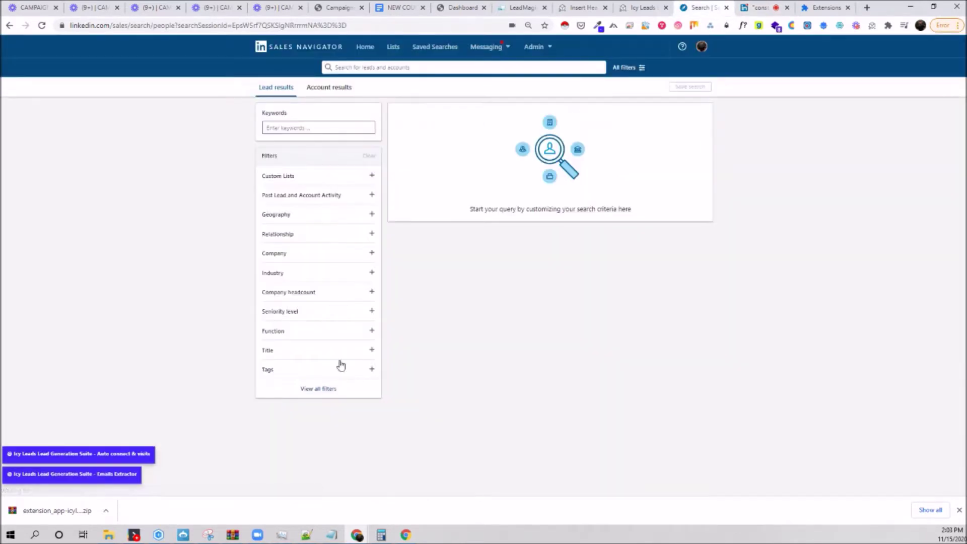
pyautogui.click(326, 389)
pyautogui.scroll(-5, 448, 292)
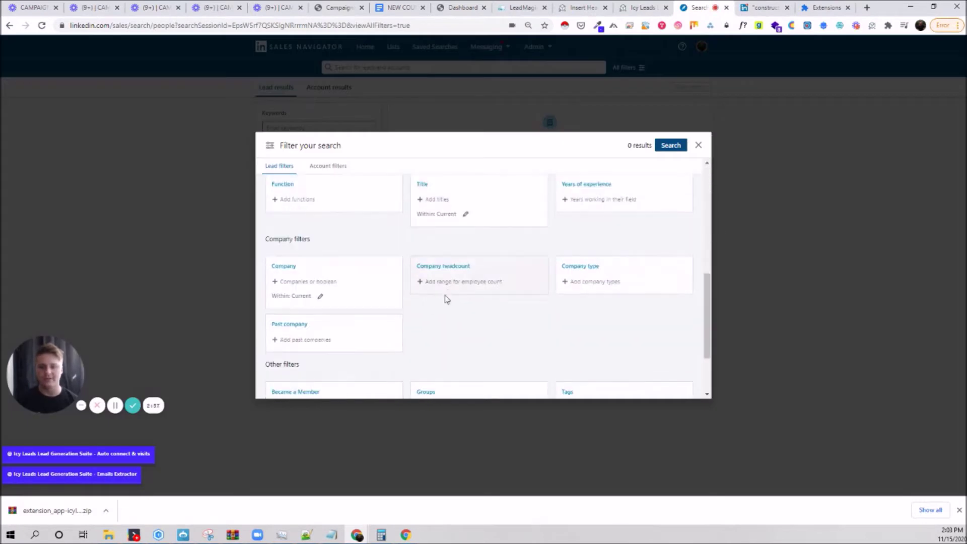
pyautogui.scroll(-3, 447, 299)
pyautogui.click(443, 317)
pyautogui.hotkey('ctrl', 'v')
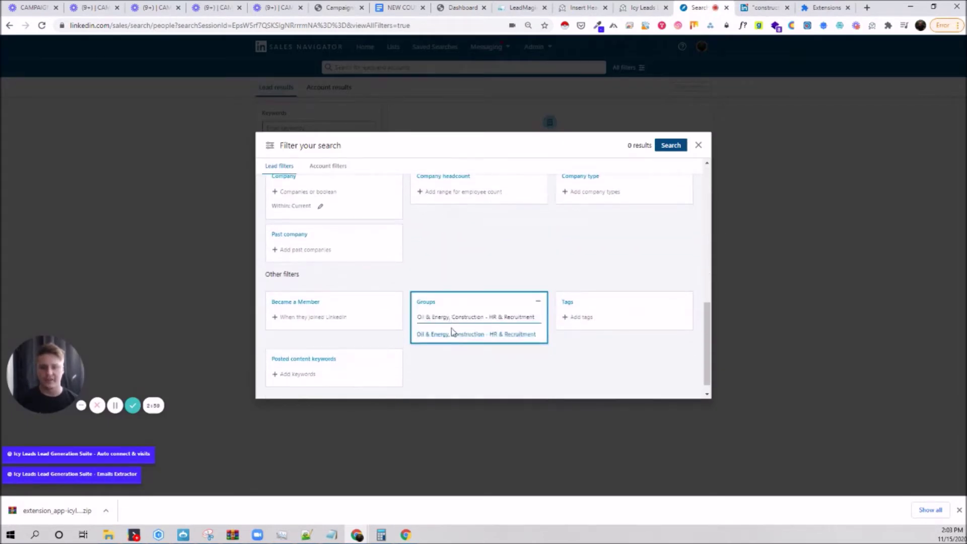
pyautogui.click(453, 333)
pyautogui.scroll(10, 541, 249)
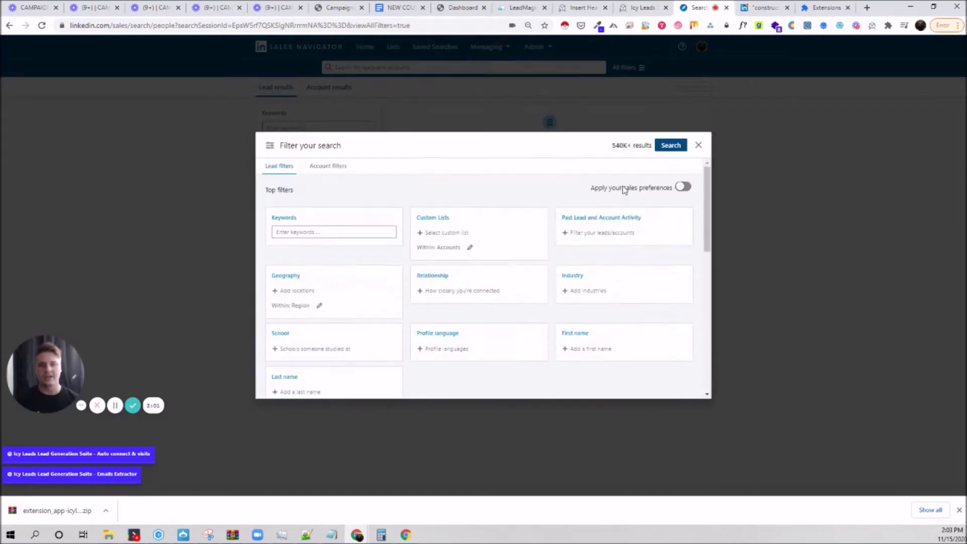
pyautogui.moveTo(607, 147); pyautogui.dragTo(643, 151)
pyautogui.click(671, 145)
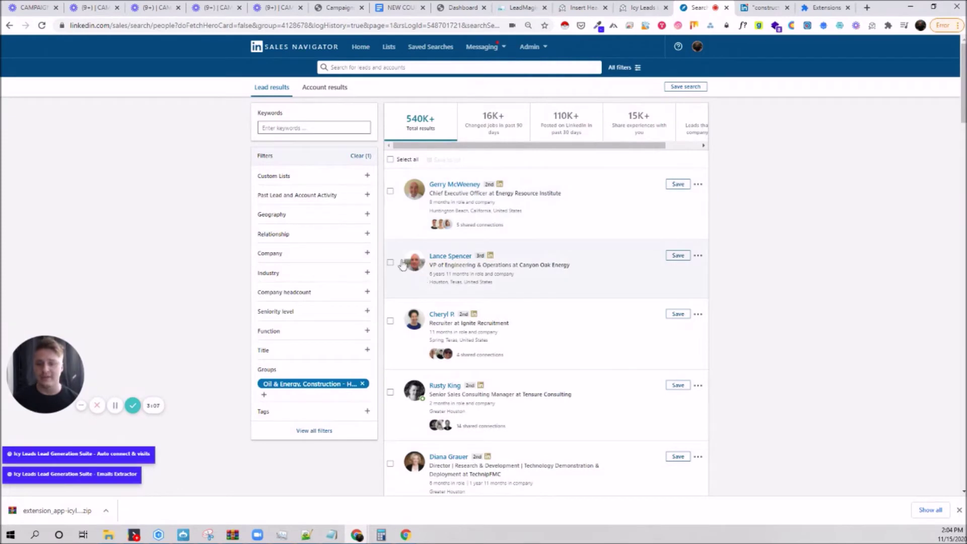
# - Limit the lead results to the United States region with the Geography filter
pyautogui.click(290, 215)
pyautogui.write('united')
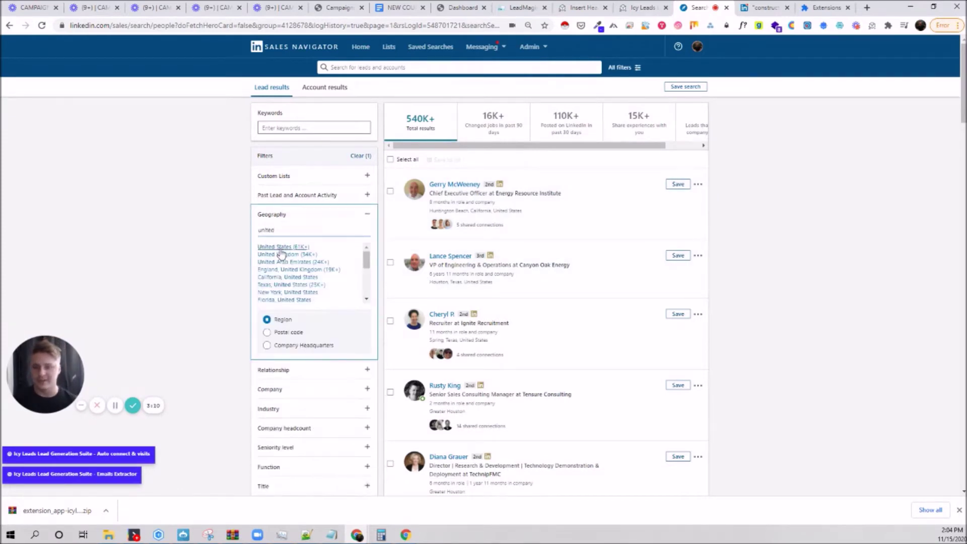
pyautogui.click(280, 247)
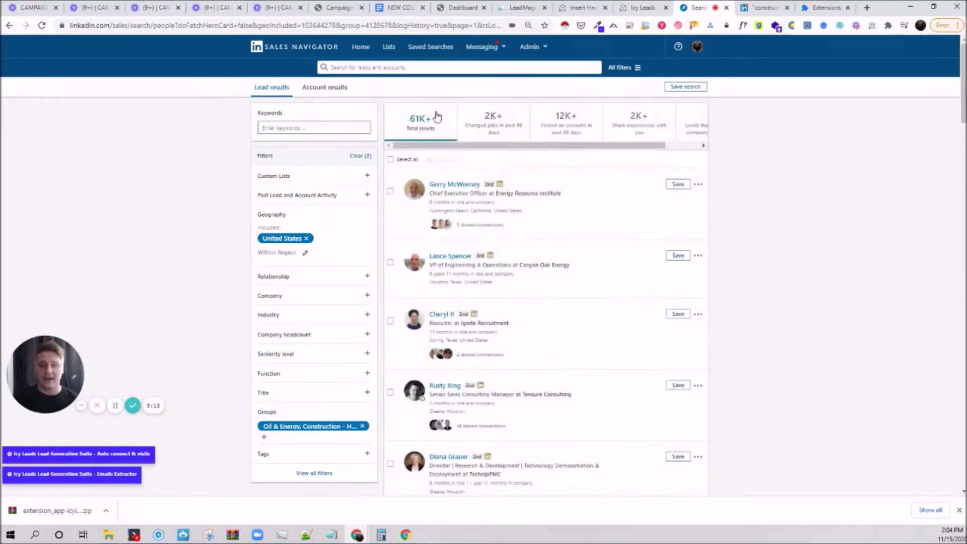
# - Include the quoted current job titles "owner" and "CEO" in the Title filter
pyautogui.click(285, 397)
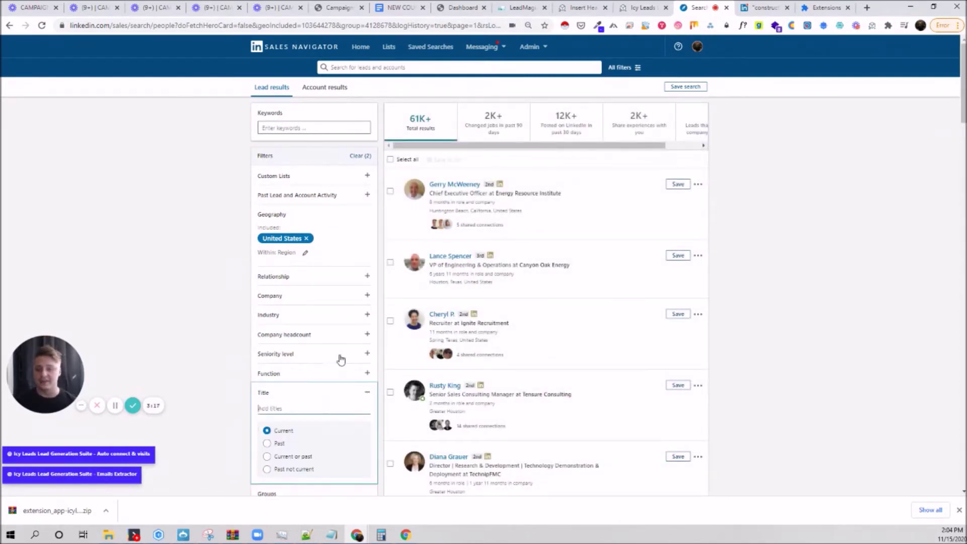
pyautogui.write('"ow')
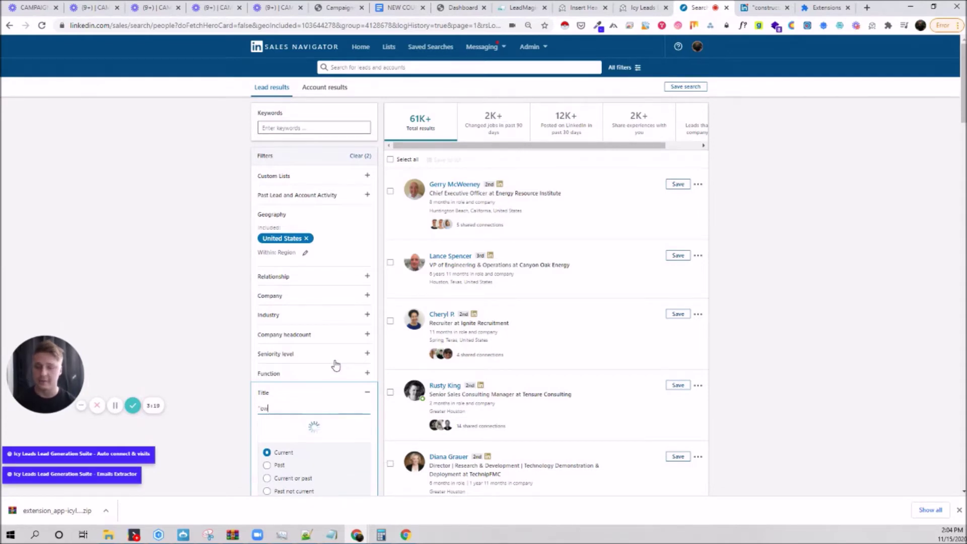
pyautogui.write('ner"')
pyautogui.press('Return')
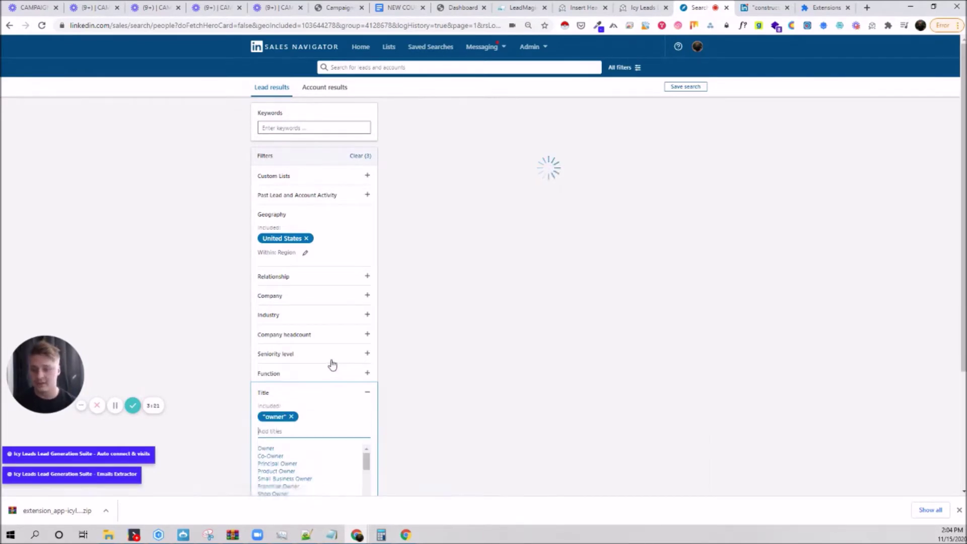
pyautogui.scroll(-2, 335, 365)
pyautogui.write('"CEO"')
pyautogui.press('Return')
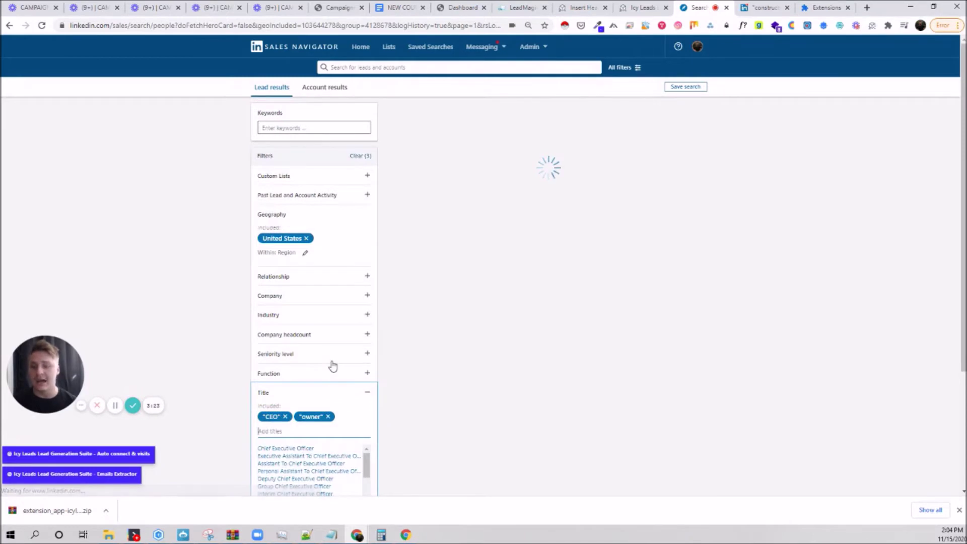
# - Exclude the job title assistant from the lead results
pyautogui.moveTo(264, 425)
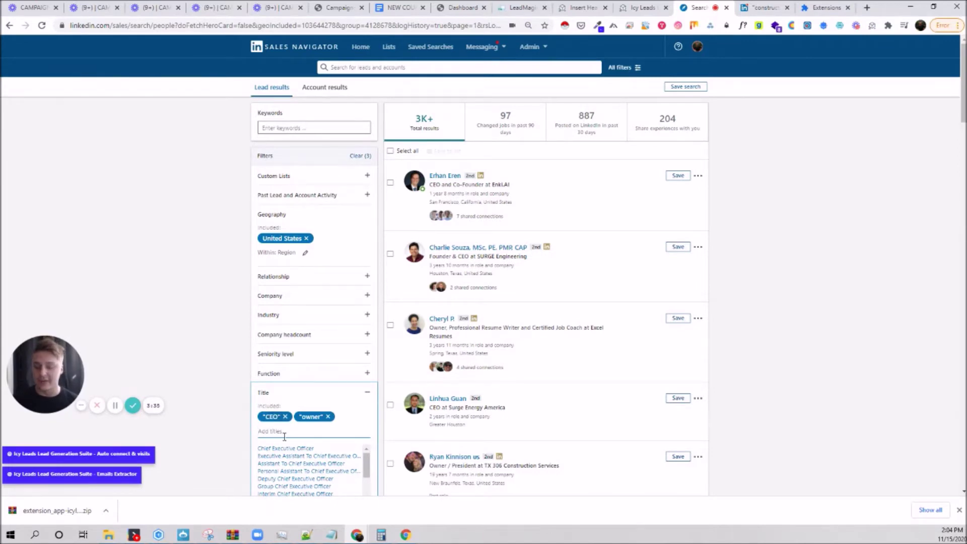
pyautogui.write('assistant')
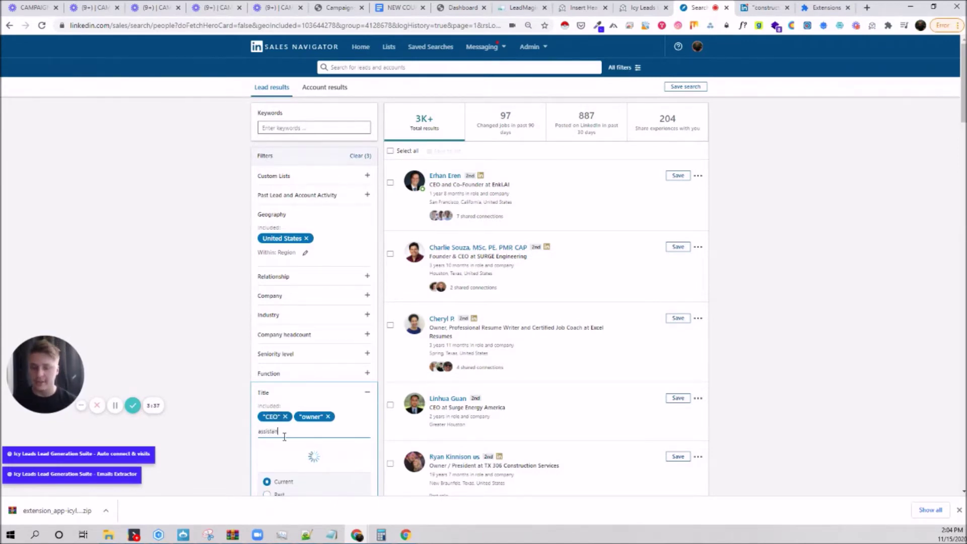
pyautogui.press('Return')
pyautogui.click(282, 428)
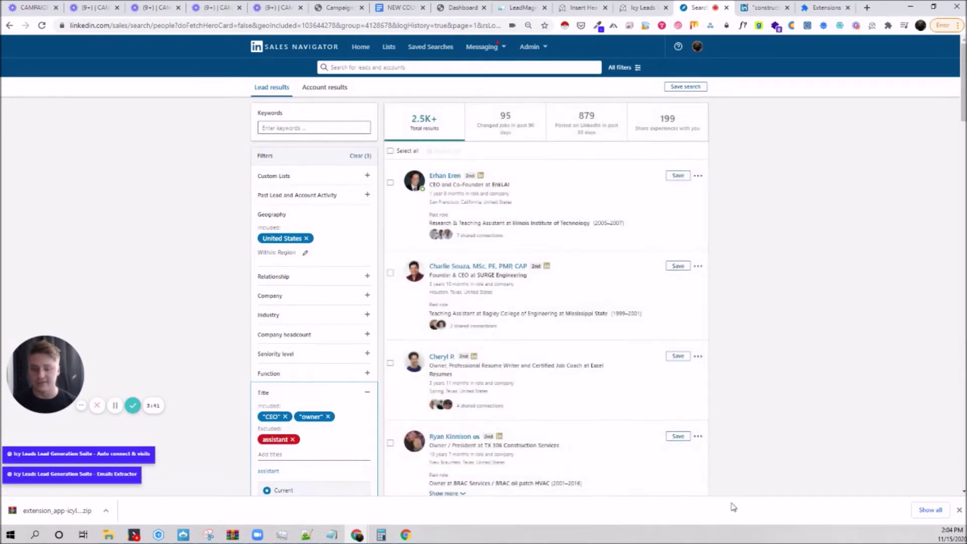
# - Add the quoted job titles "founder" and "president" to the included titles
pyautogui.write('"founder"')
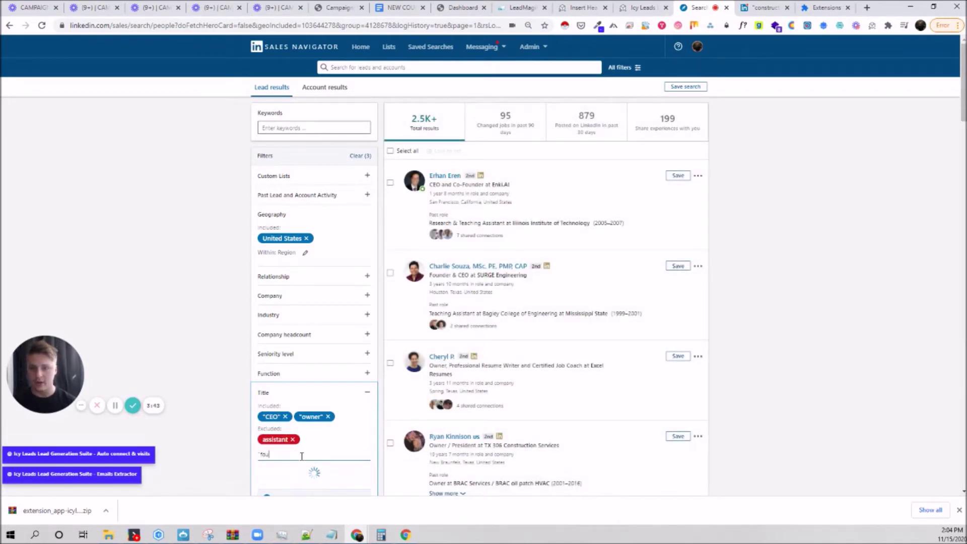
pyautogui.press('Return')
pyautogui.write('"president"')
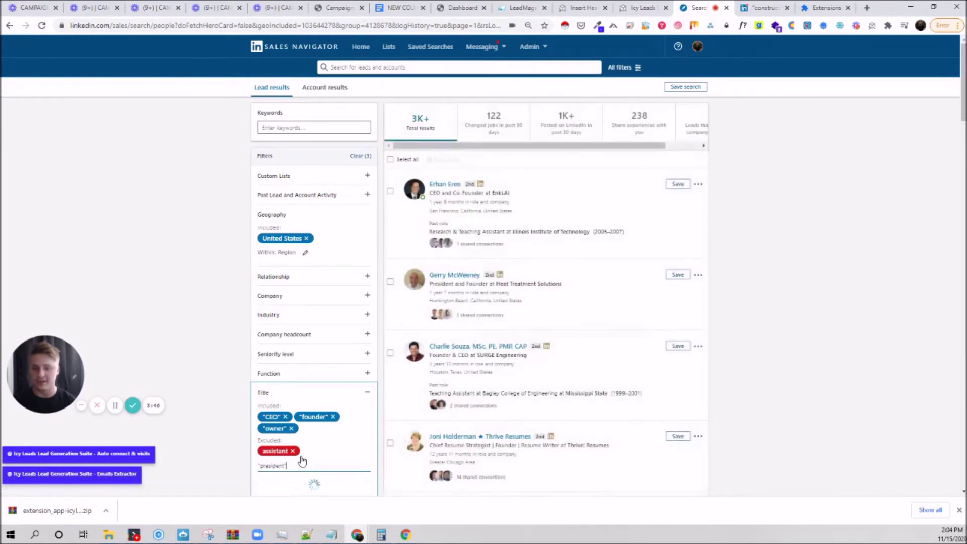
pyautogui.press('Return')
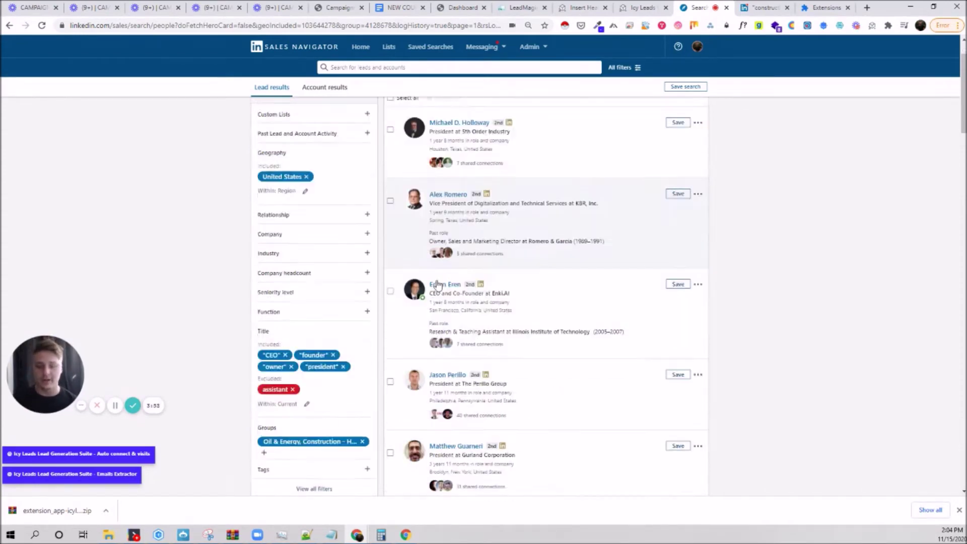
# - Switch to the Icy Leads dashboard and create a new lead list named "Construction Decision-Makers"
pyautogui.click(646, 5)
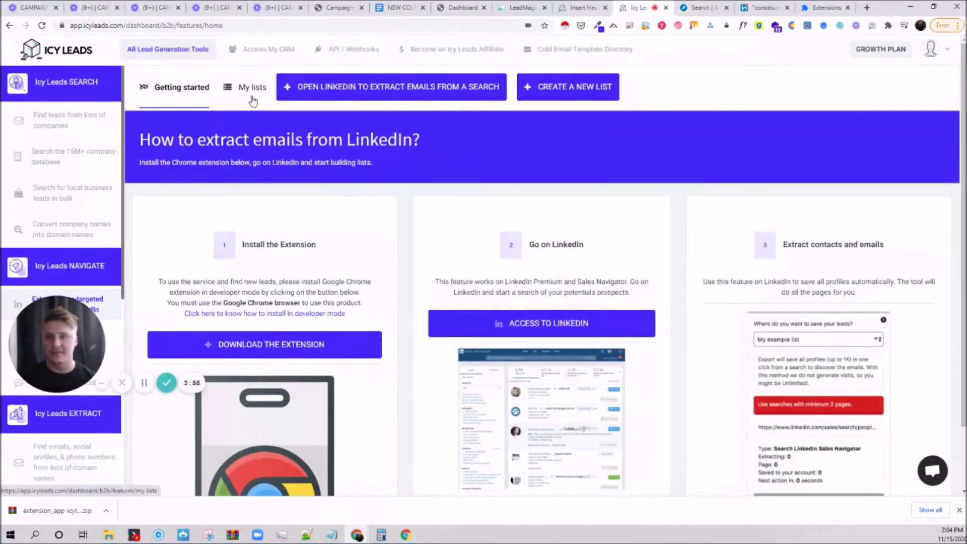
pyautogui.click(253, 98)
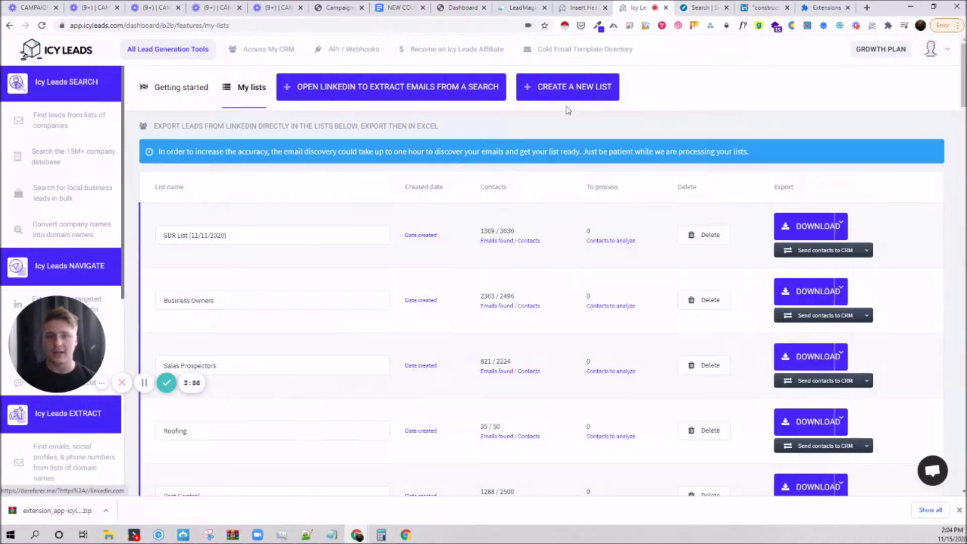
pyautogui.click(556, 94)
pyautogui.click(470, 125)
pyautogui.write('ction Decis')
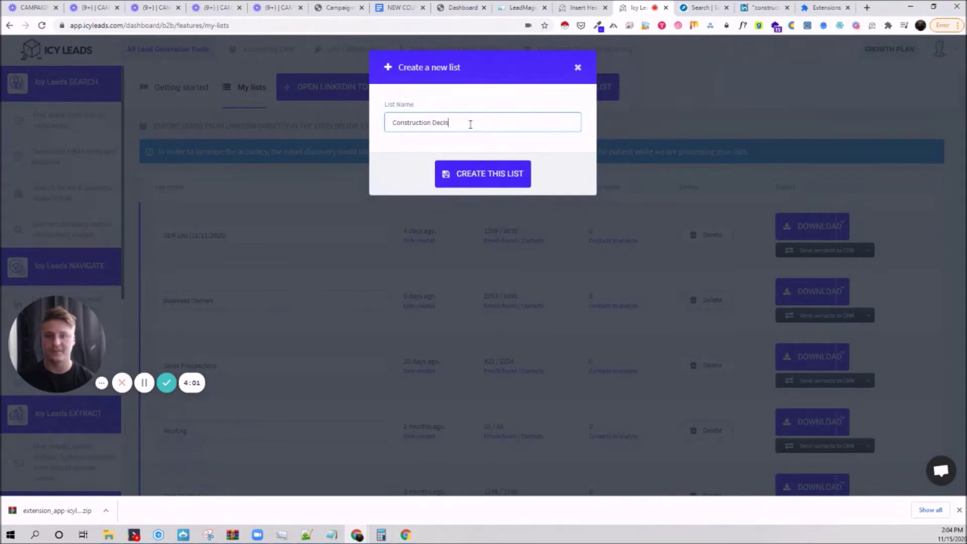
pyautogui.write('onstruction Decision-Makers')
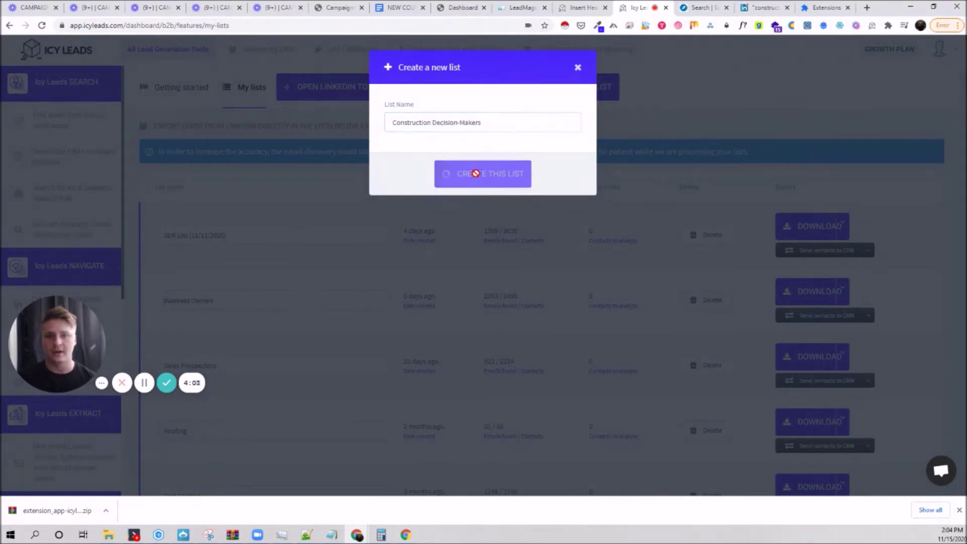
pyautogui.click(476, 173)
# - Reload the Sales Navigator search and start extracting its emails into the Construction Decision-Makers list with the Icy Leads Emails Extractor
pyautogui.click(688, 4)
pyautogui.click(42, 26)
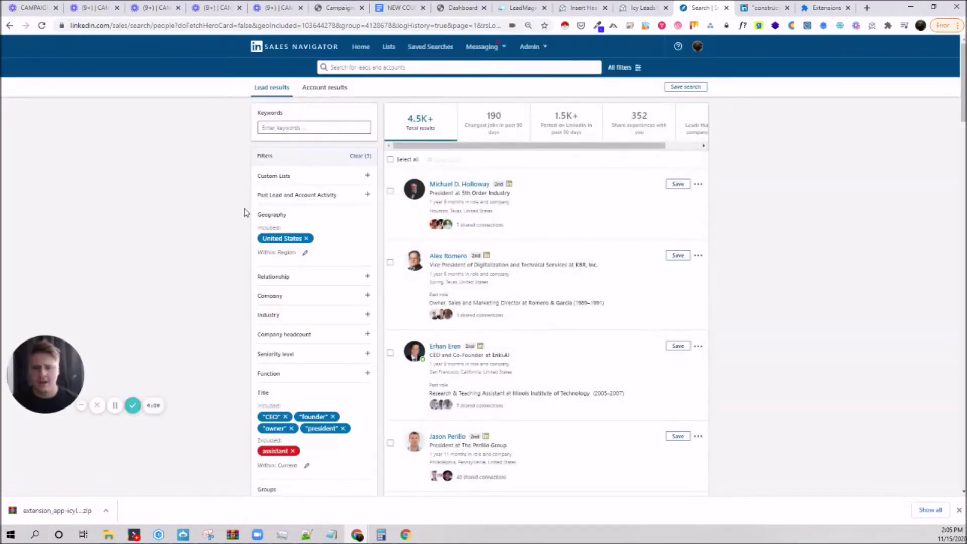
pyautogui.click(131, 476)
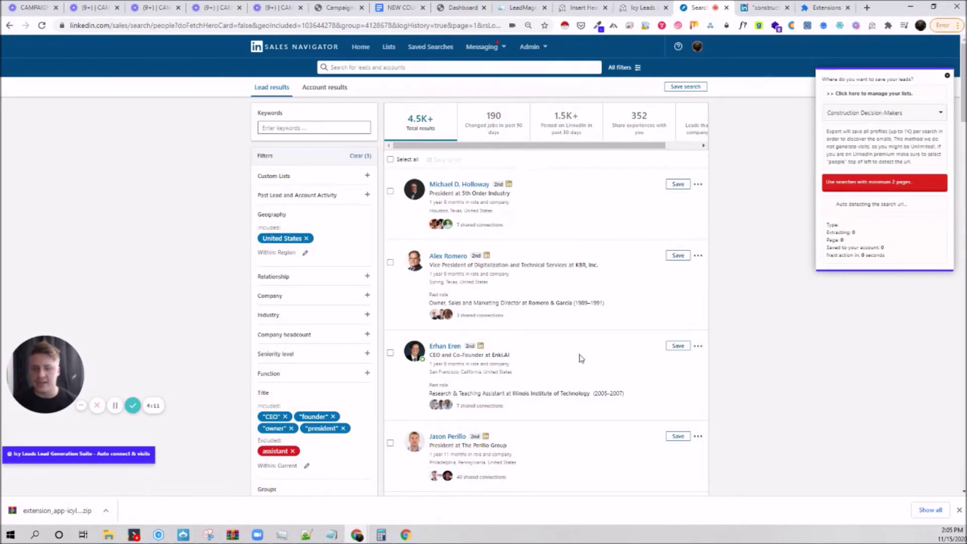
pyautogui.click(860, 115)
pyautogui.click(863, 138)
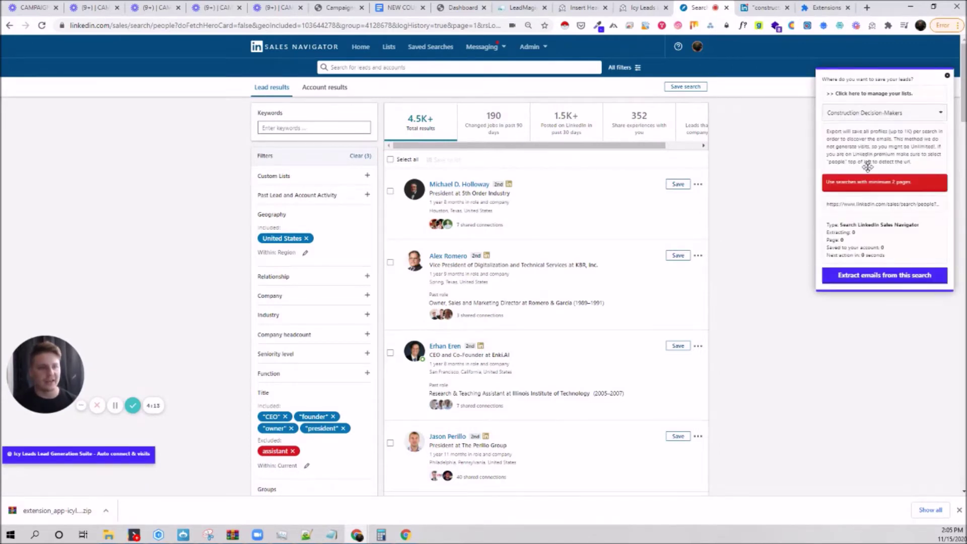
pyautogui.click(880, 280)
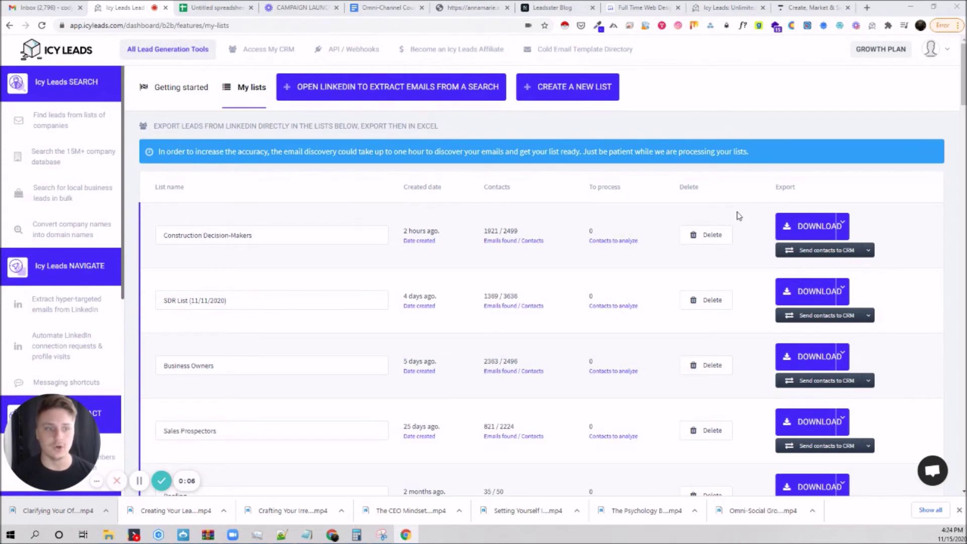
# - Download the Construction Decision-Makers list from Icy Leads as CSV and upload the file to open it in Google Sheets
pyautogui.click(811, 231)
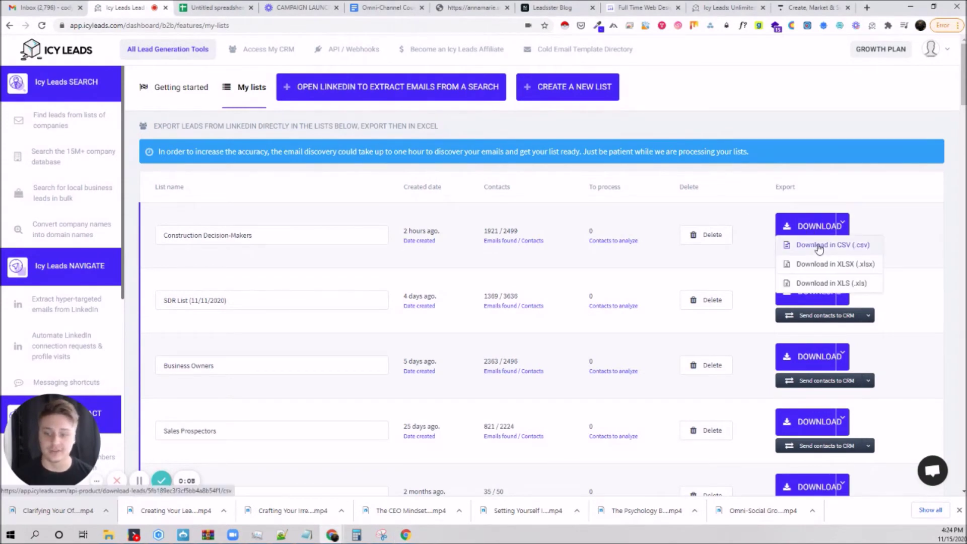
pyautogui.click(818, 245)
pyautogui.click(216, 7)
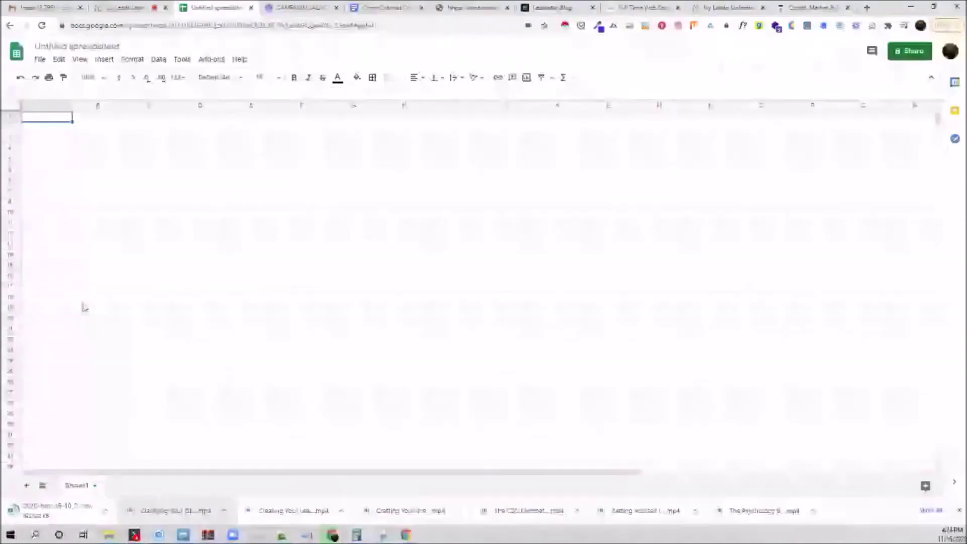
pyautogui.click(40, 59)
pyautogui.click(57, 118)
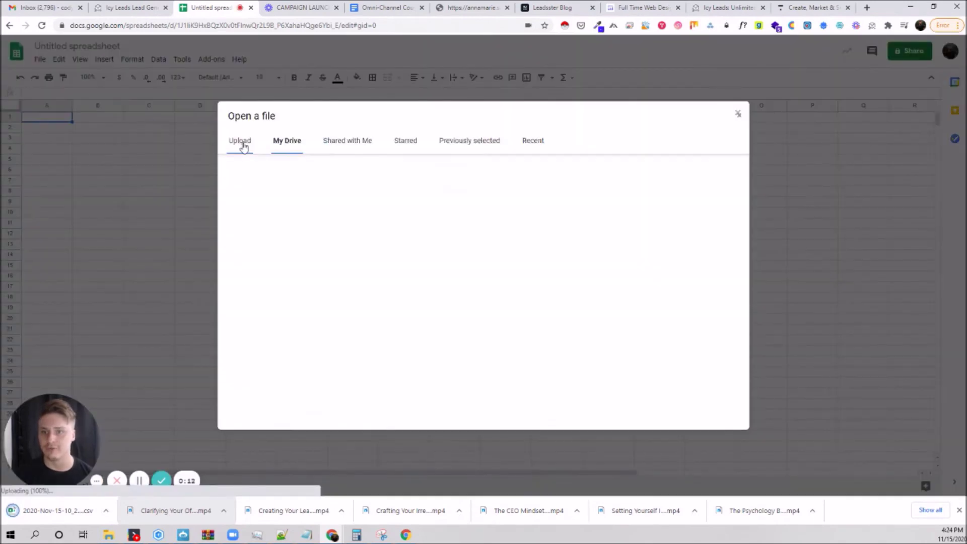
pyautogui.click(241, 141)
pyautogui.moveTo(58, 511); pyautogui.dragTo(369, 330)
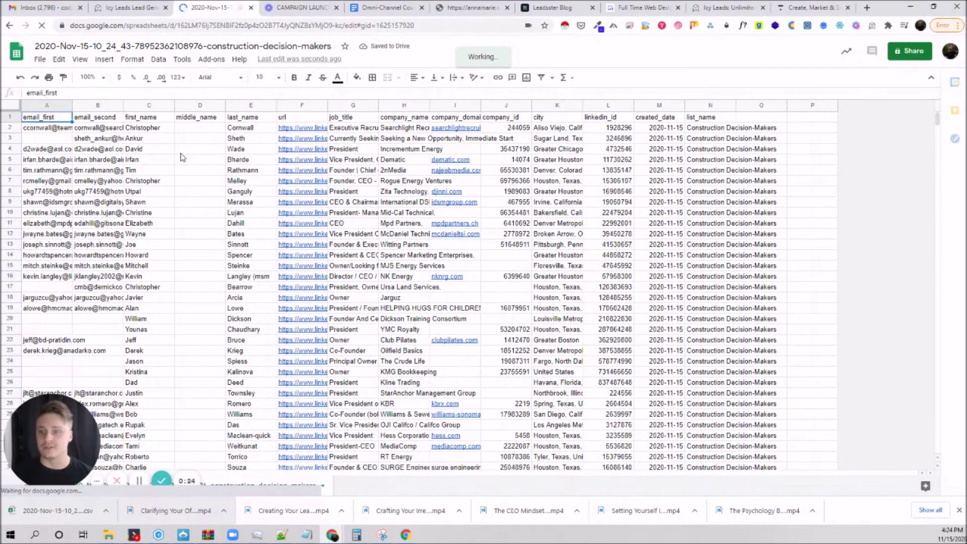
# - Examine the spreadsheet's first email and profile URL columns and the list's emails-found count in Icy Leads
pyautogui.click(48, 105)
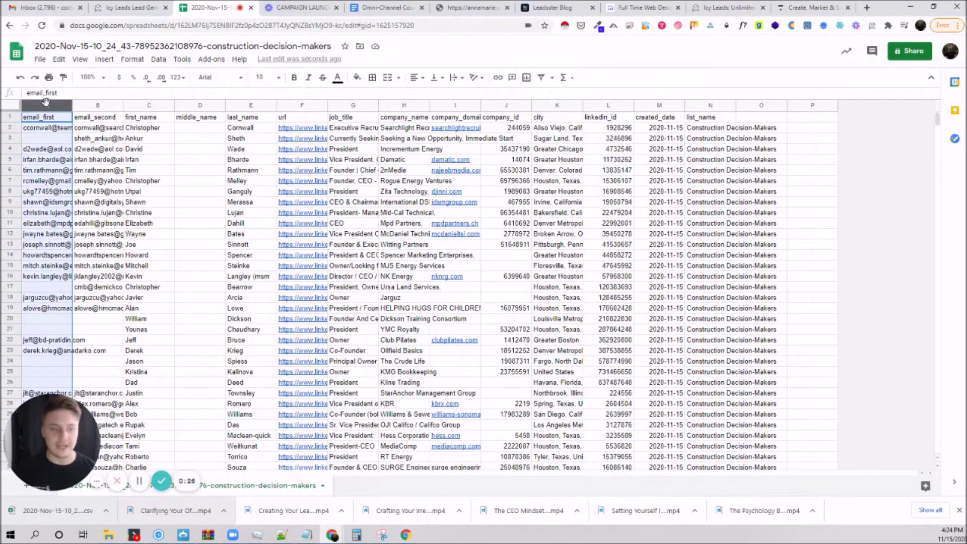
pyautogui.click(115, 4)
pyautogui.moveTo(518, 230); pyautogui.dragTo(482, 236)
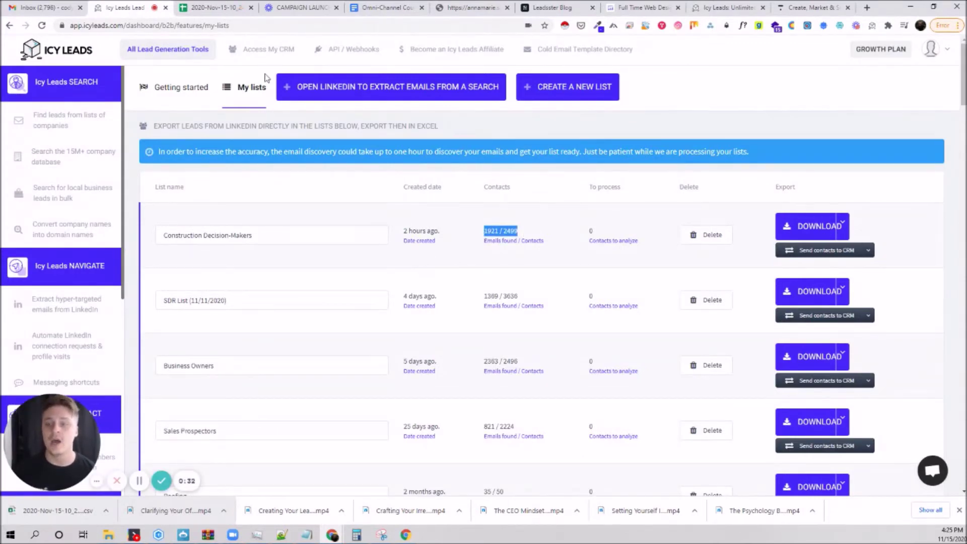
pyautogui.click(210, 6)
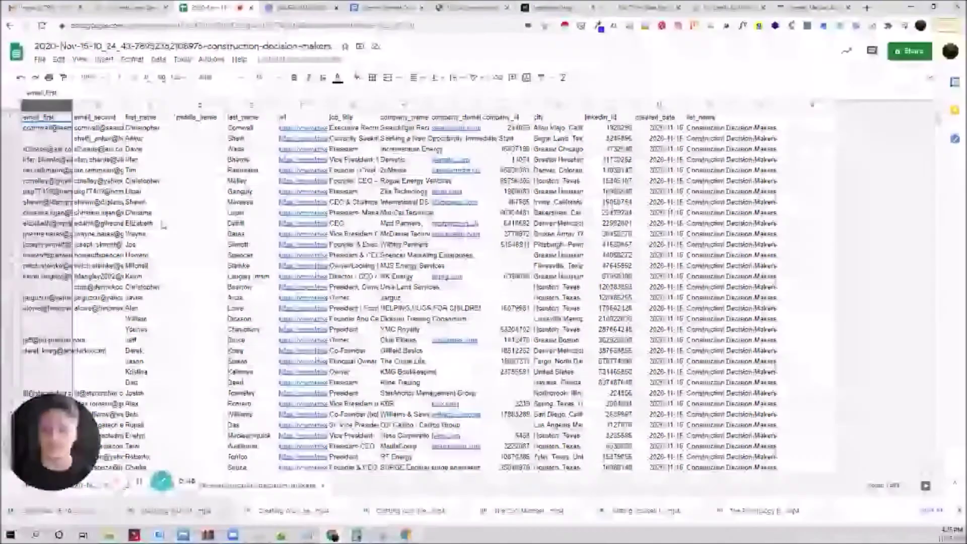
pyautogui.click(304, 110)
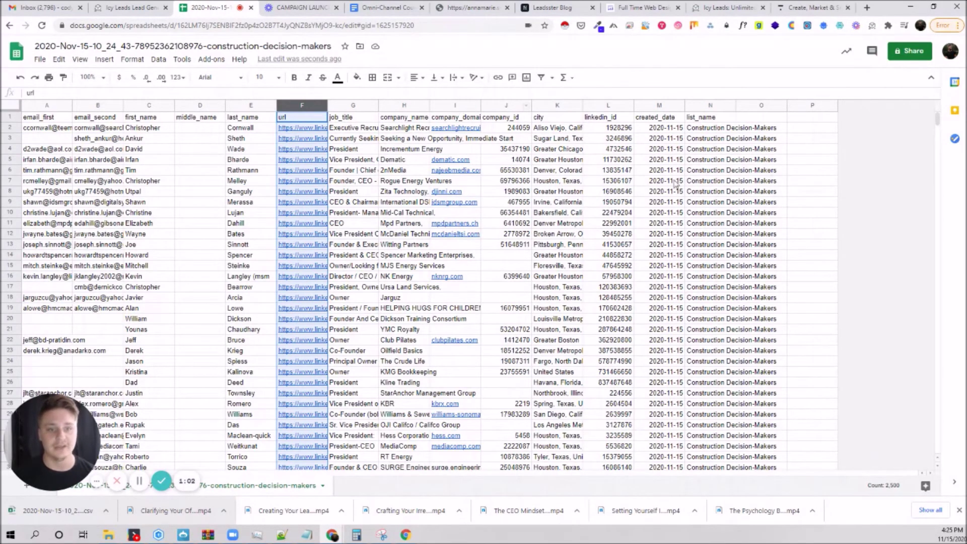
# - Switch to the Icy Leads dashboard and transfer the Construction Decision-Makers list's found emails to the CRM's Course Demo List
pyautogui.scroll(-15, 308, 234)
pyautogui.scroll(-15, 240, 234)
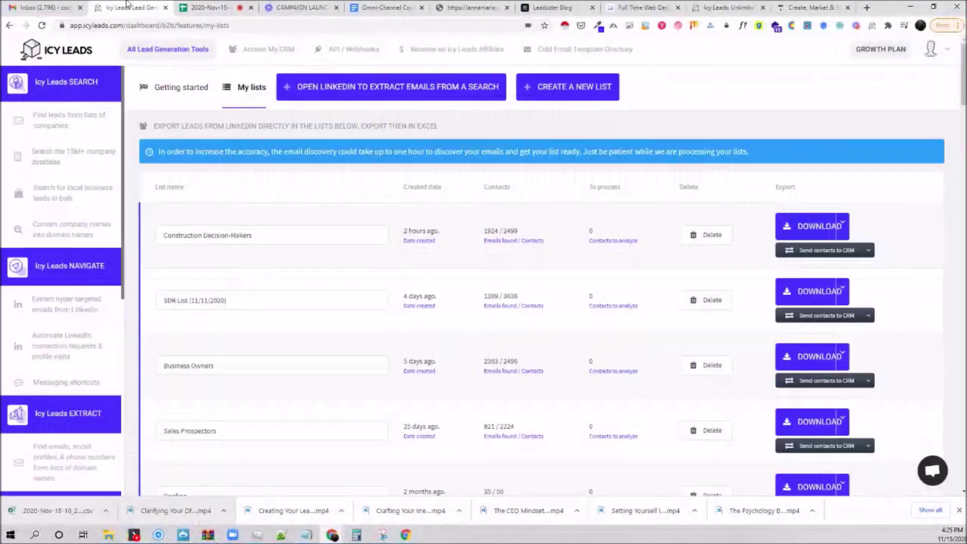
pyautogui.click(129, 8)
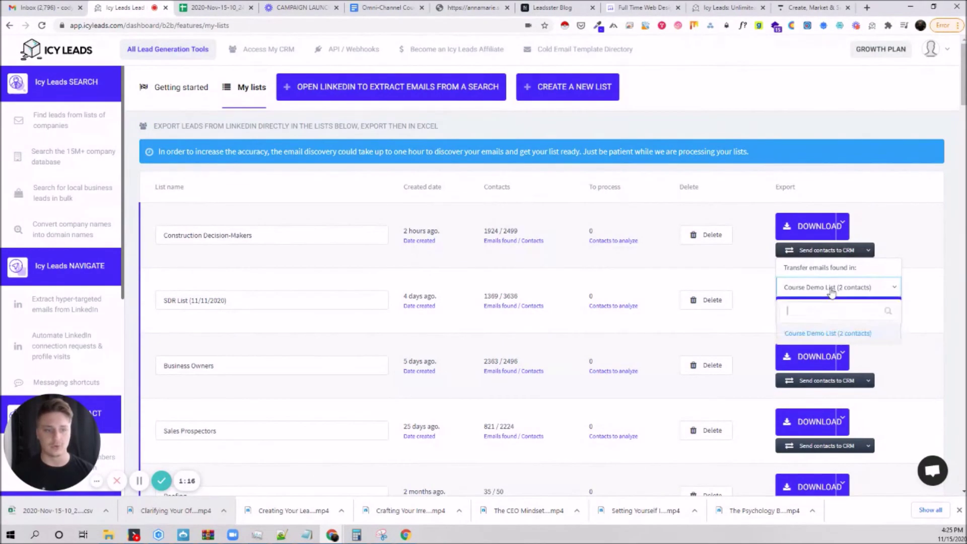
pyautogui.click(831, 309)
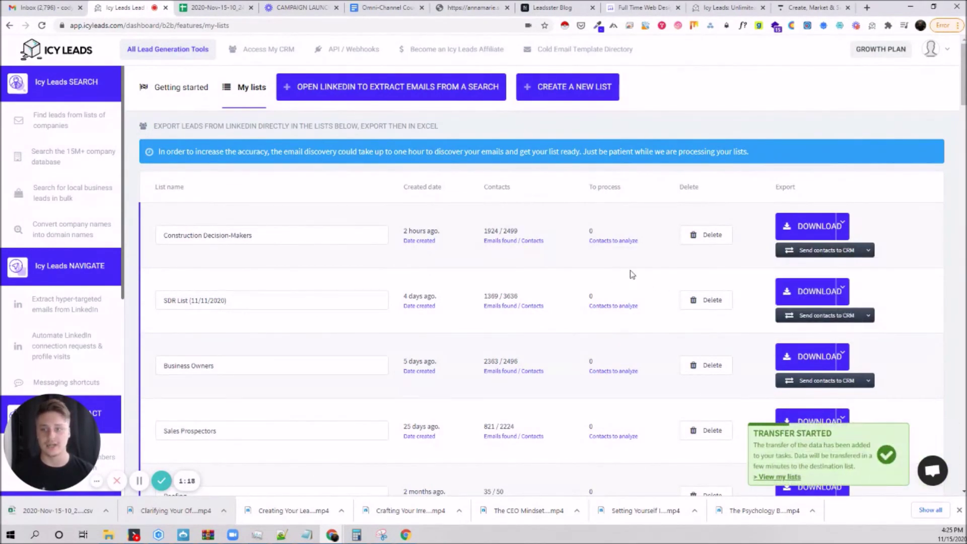
# - Open the CRM lead scoring view and show the contacts of the Course Demo List
pyautogui.click(237, 51)
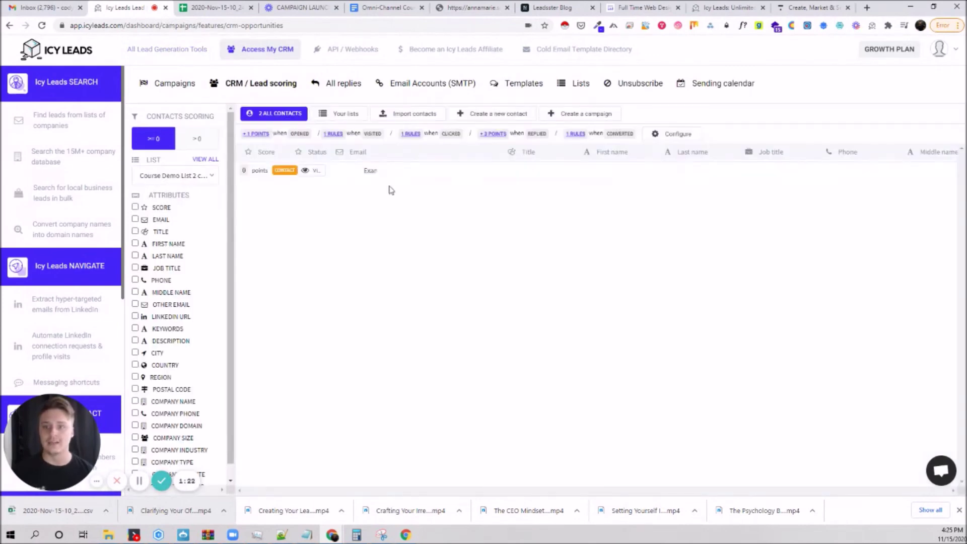
pyautogui.click(172, 179)
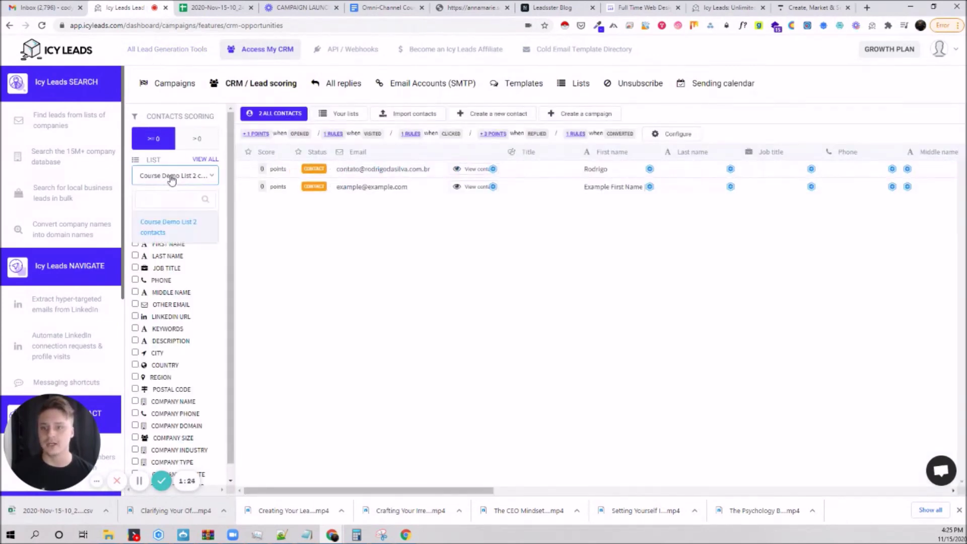
pyautogui.click(168, 224)
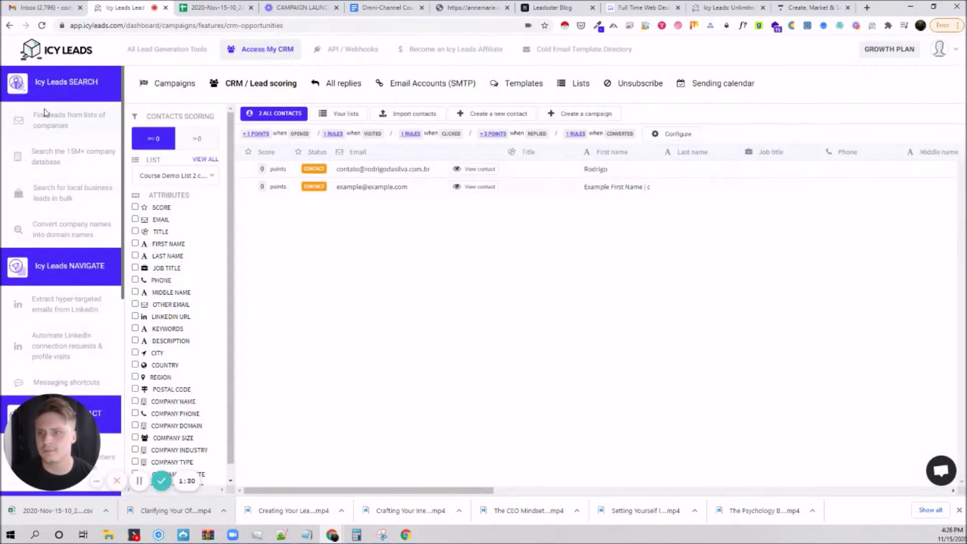
# - Return to the LinkedIn extraction lists, start the Construction Decision-Makers transfer to the Course Demo List again, and view the CRM contacts
pyautogui.click(61, 119)
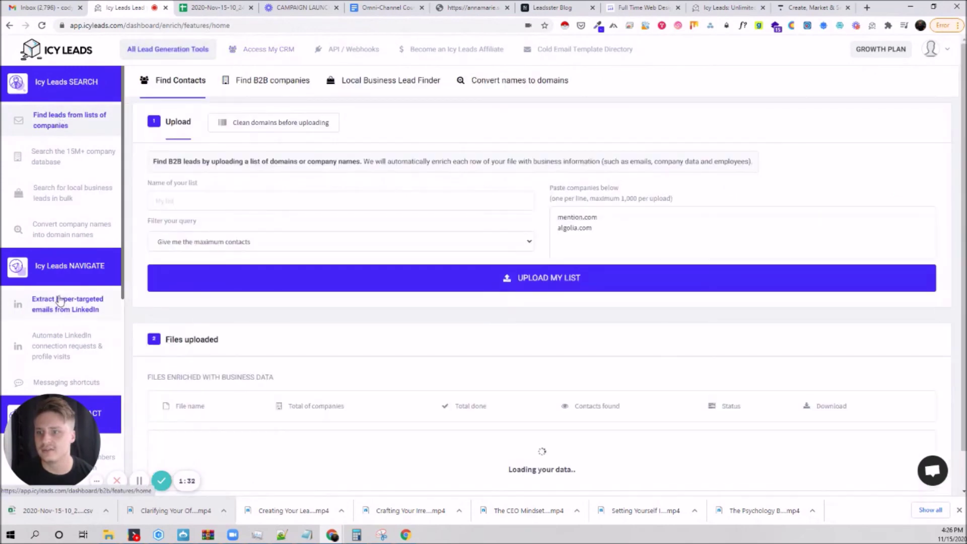
pyautogui.click(59, 301)
pyautogui.click(246, 87)
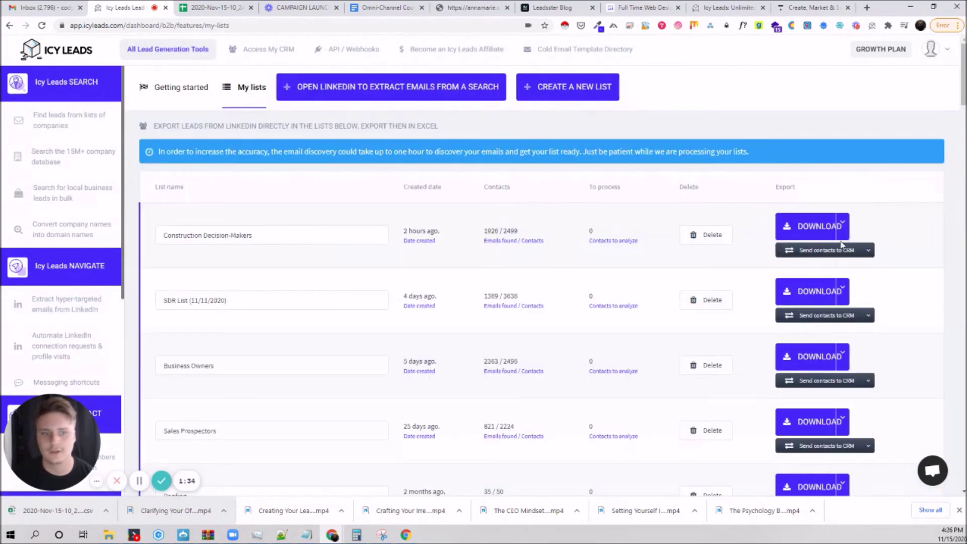
pyautogui.click(856, 250)
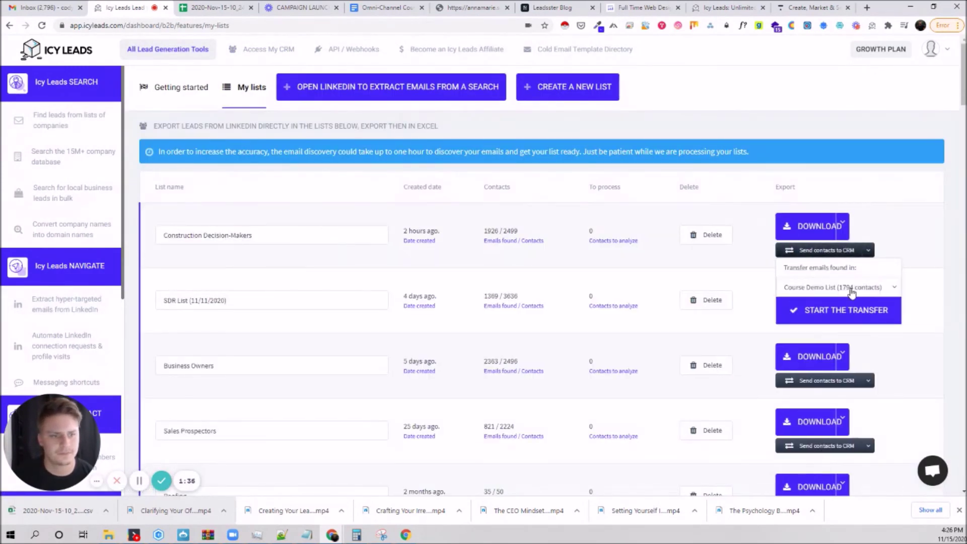
pyautogui.click(856, 309)
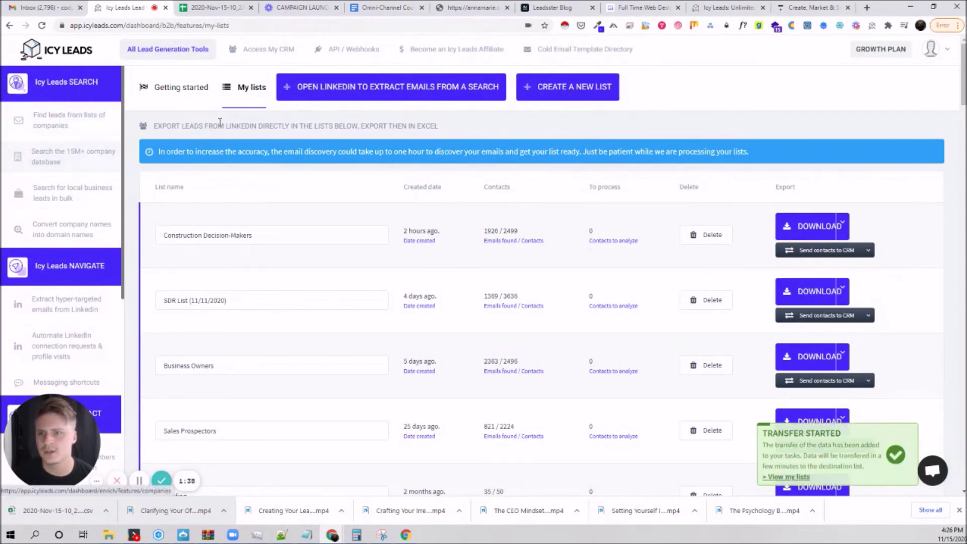
pyautogui.click(266, 49)
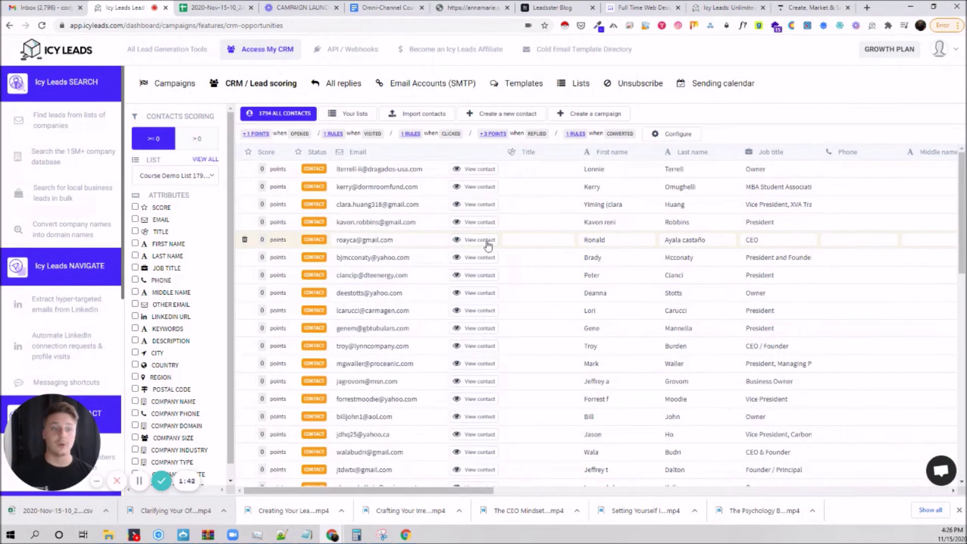
pyautogui.click(614, 255)
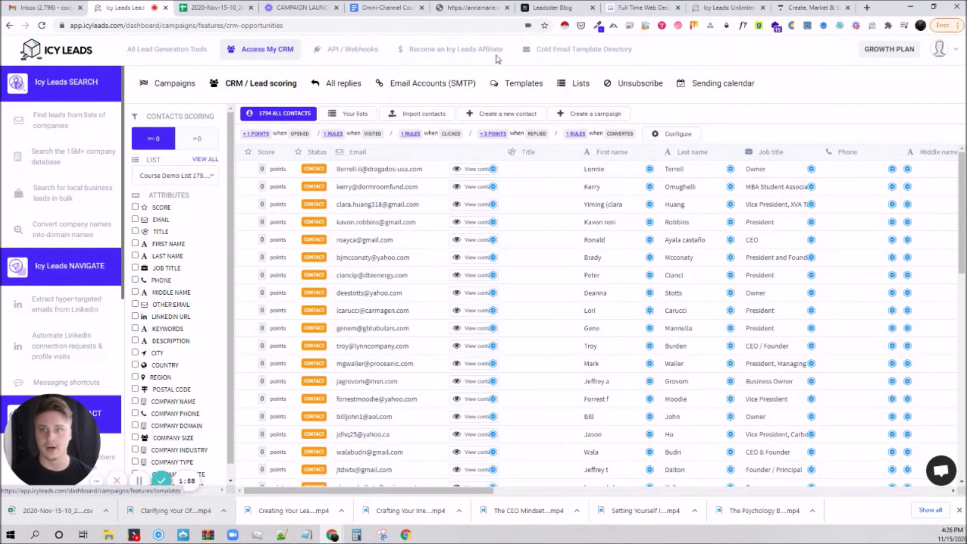
# - Switch back to the construction-decision-makers spreadsheet in Google Sheets and review its lead rows up to the header row
pyautogui.click(221, 7)
pyautogui.scroll(15, 339, 194)
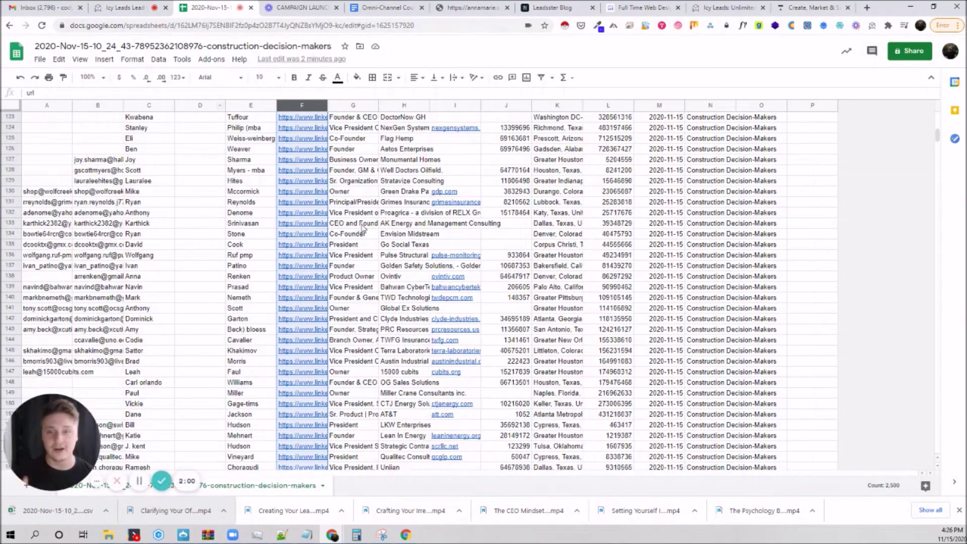
pyautogui.scroll(5, 338, 194)
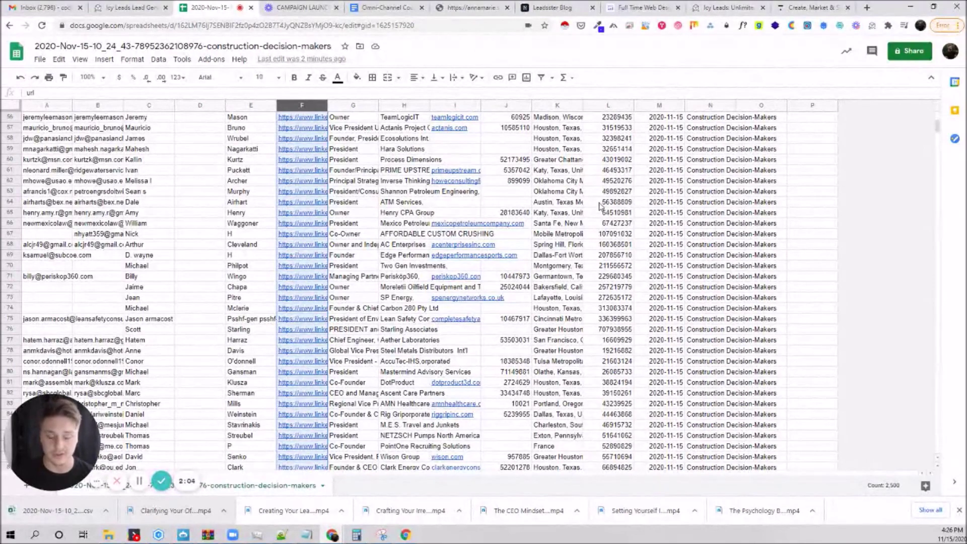
pyautogui.scroll(15, 569, 247)
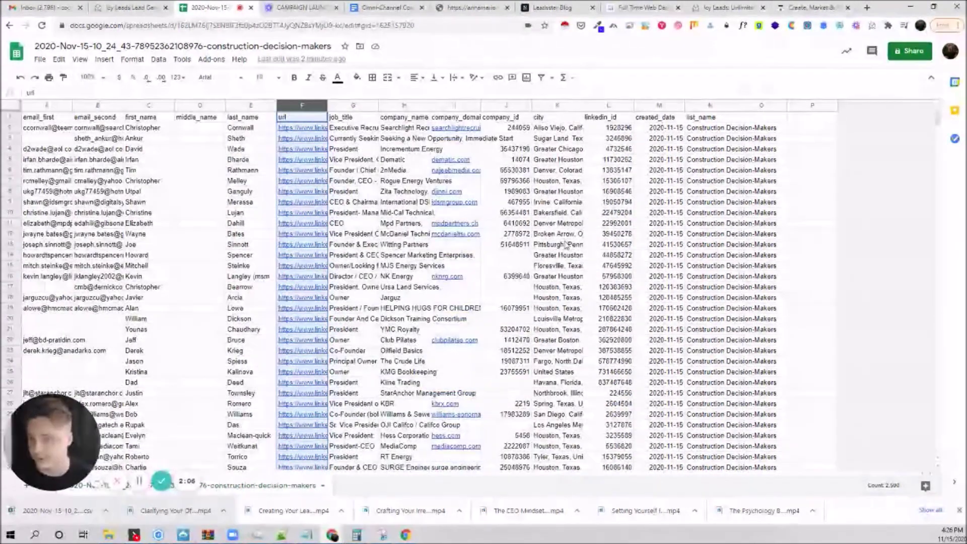